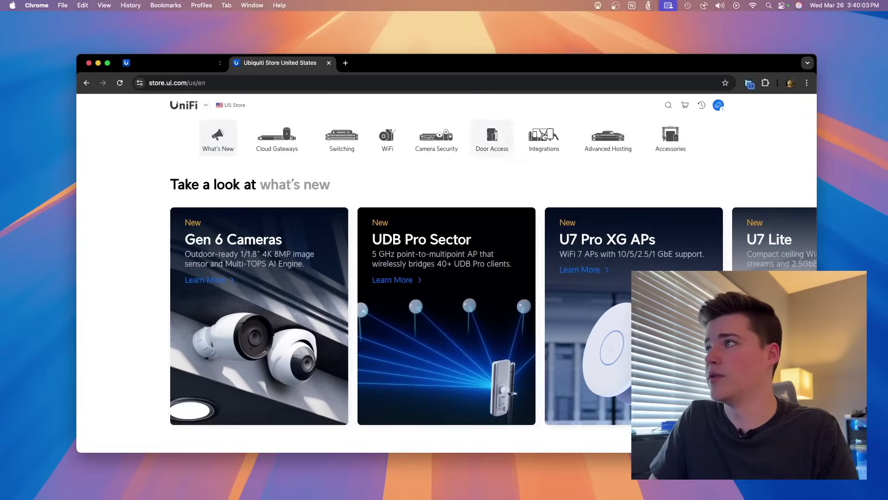
Step: Browse Integrations to the Digital Signage category listing Display Cast Lite ($179), Connect Display ($699) and Display Cast Pro ($279)
{"action": "left_click", "coordinate": [544, 138]}
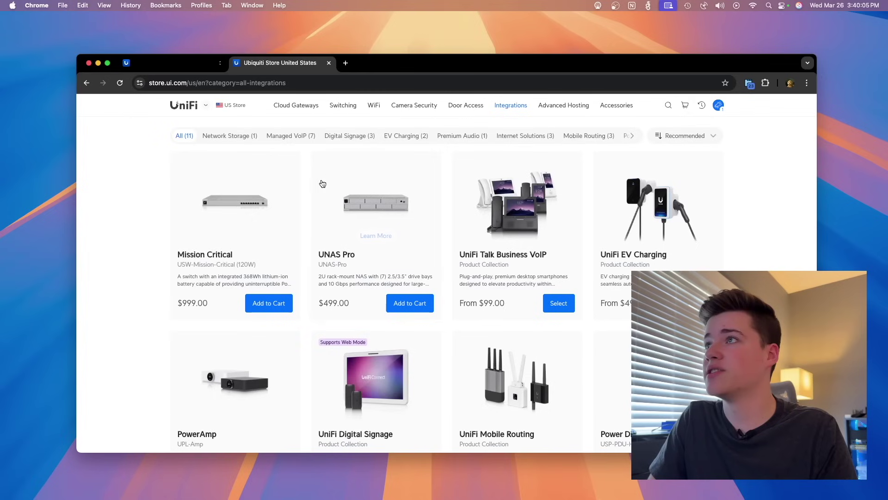
{"action": "scroll", "coordinate": [393, 299], "scroll_direction": "down", "scroll_amount": 3}
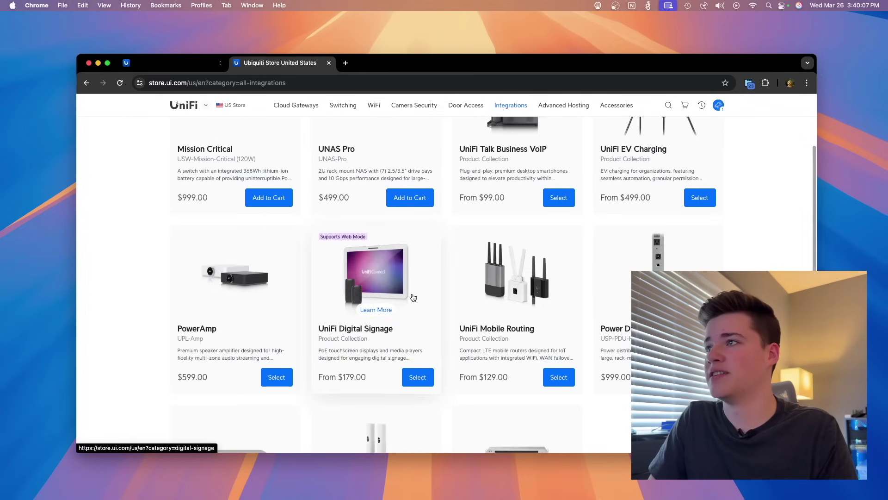
{"action": "left_click", "coordinate": [383, 326]}
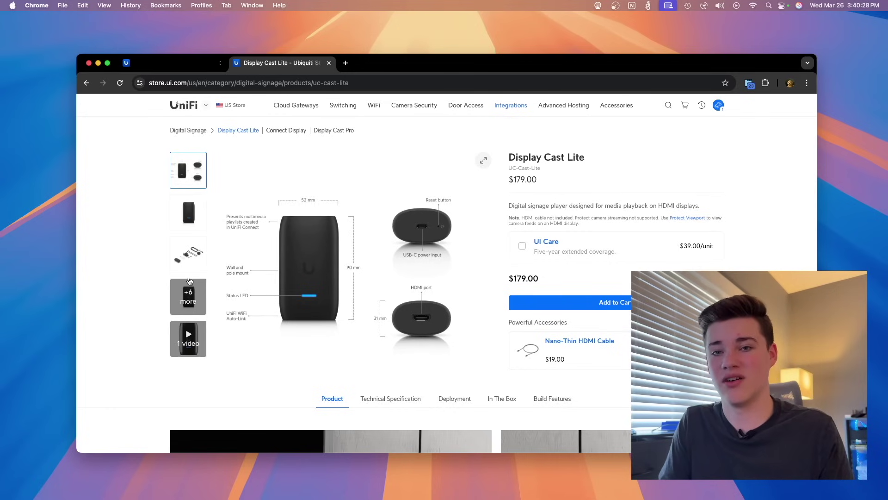
{"action": "key", "text": "super+bracketleft"}
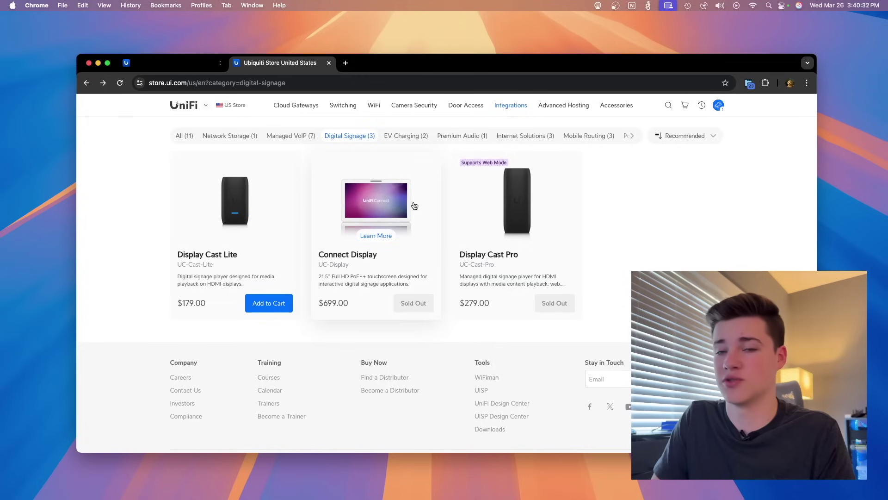
Step: Open the Display Cast Lite product page and highlight its $179.00 price
{"action": "left_click", "coordinate": [250, 279]}
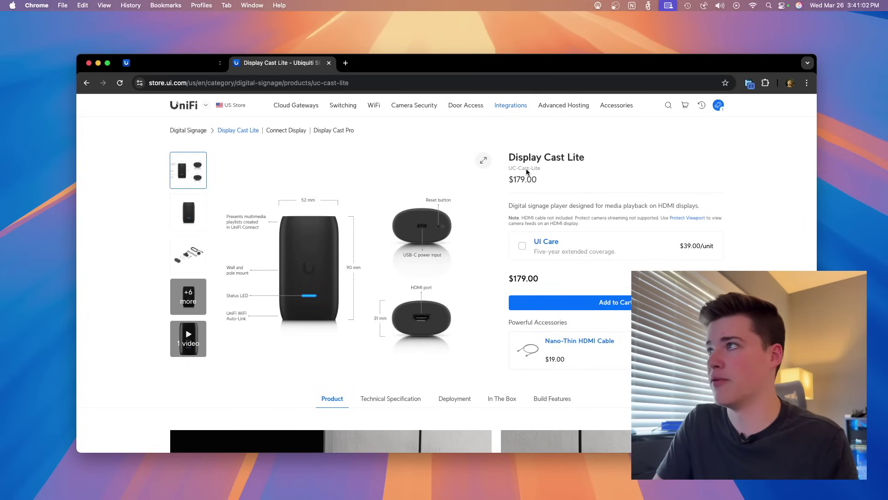
{"action": "scroll", "coordinate": [443, 312], "scroll_direction": "down", "scroll_amount": 5}
{"action": "scroll", "coordinate": [442, 312], "scroll_direction": "up", "scroll_amount": 5}
{"action": "left_click_drag", "start_coordinate": [513, 179], "coordinate": [545, 185]}
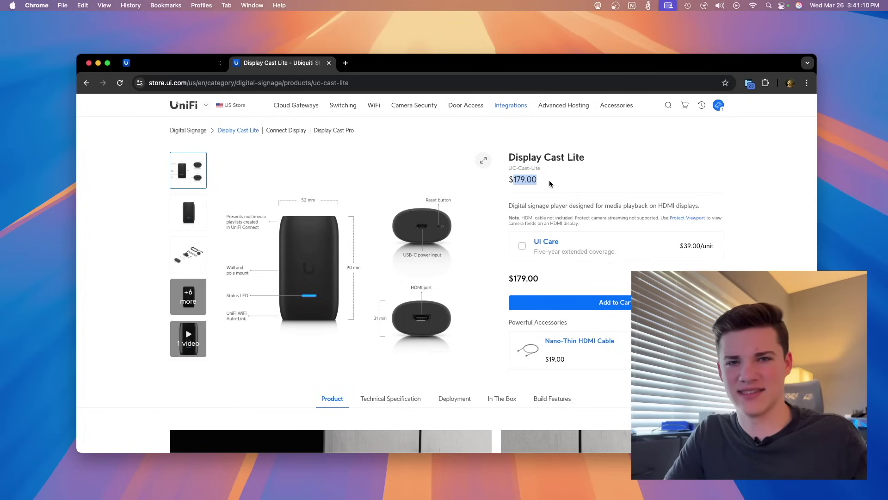
{"action": "left_click", "coordinate": [549, 181]}
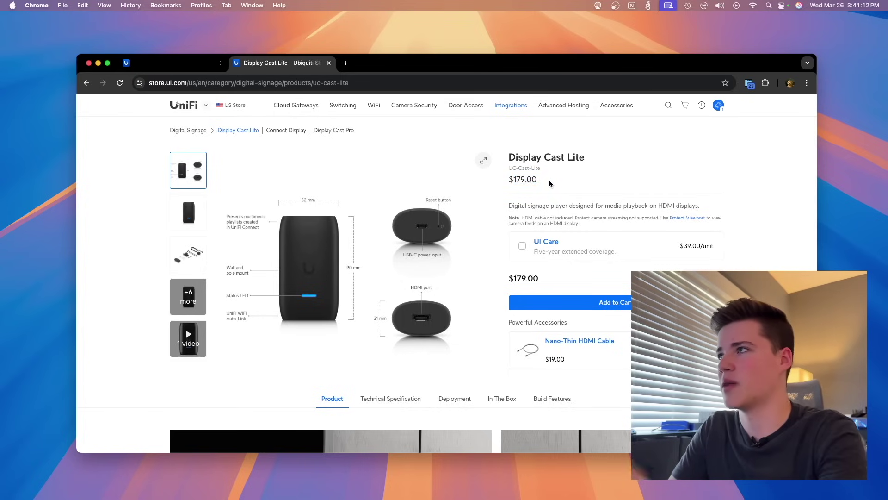
{"action": "left_click_drag", "start_coordinate": [509, 180], "coordinate": [684, 209]}
{"action": "left_click", "coordinate": [557, 215]}
Step: Browse the Display Cast Lite product photos, including the cable kit, in the full-size viewer
{"action": "left_click", "coordinate": [486, 190]}
{"action": "left_click", "coordinate": [185, 211]}
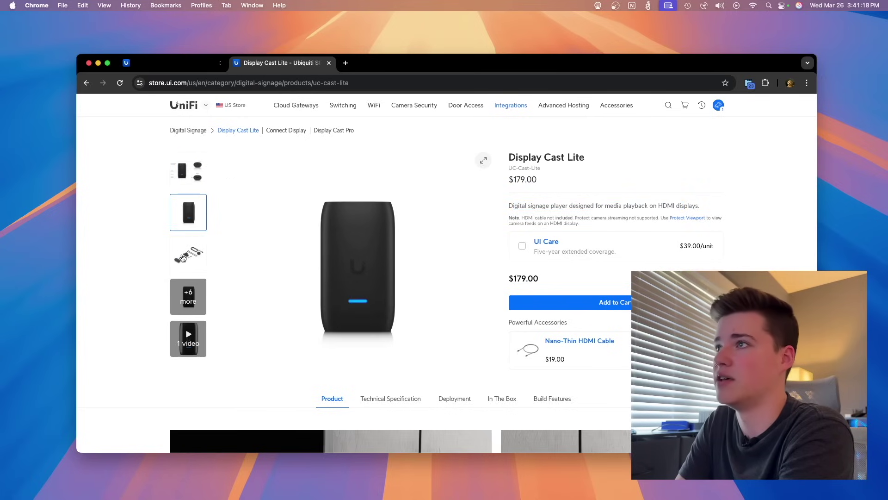
{"action": "left_click", "coordinate": [184, 260]}
{"action": "left_click", "coordinate": [188, 299]}
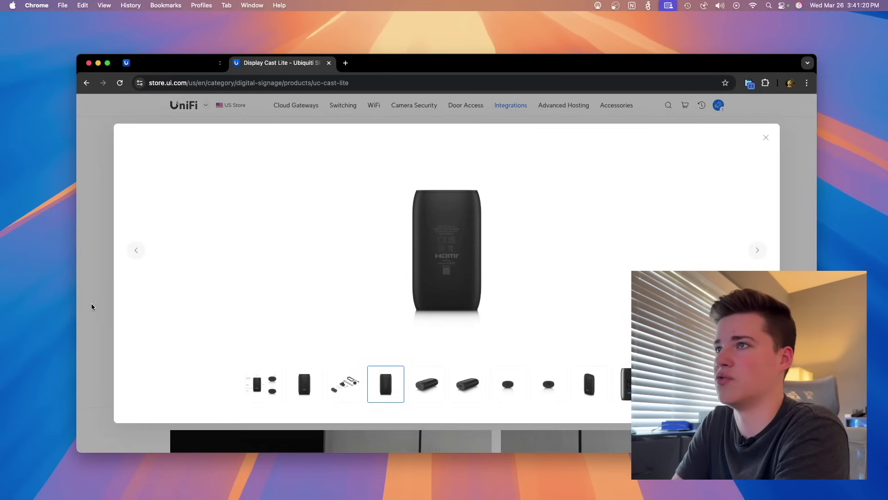
{"action": "left_click", "coordinate": [93, 310]}
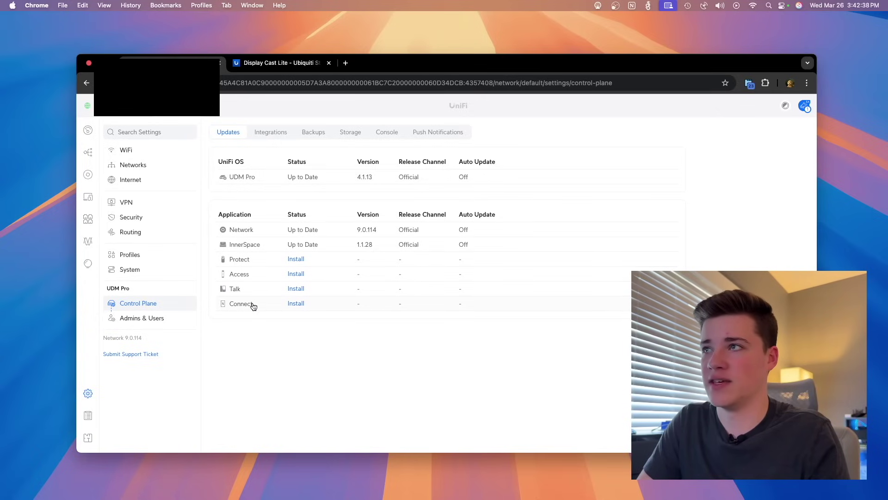
Step: Install the Connect application from the UDM Pro's Control Plane updates list
{"action": "left_click", "coordinate": [296, 304]}
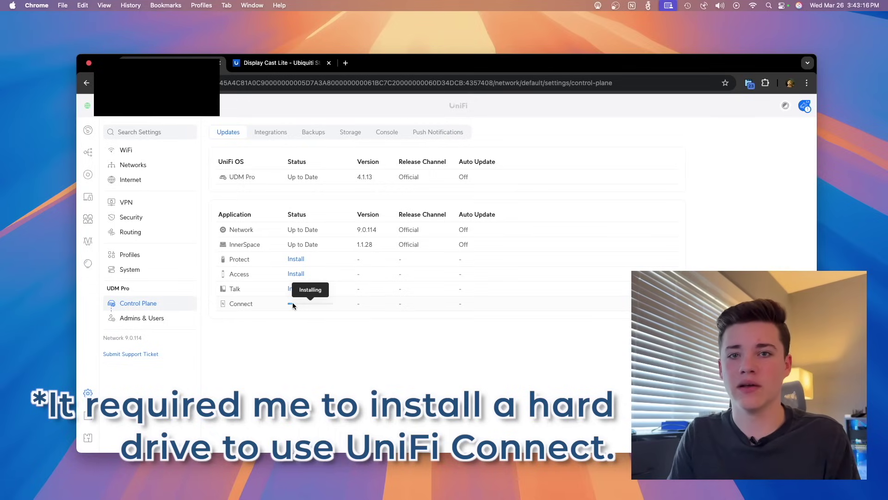
{"action": "left_click", "coordinate": [259, 64]}
{"action": "scroll", "coordinate": [357, 301], "scroll_direction": "down", "scroll_amount": 10}
{"action": "scroll", "coordinate": [336, 278], "scroll_direction": "down", "scroll_amount": 15}
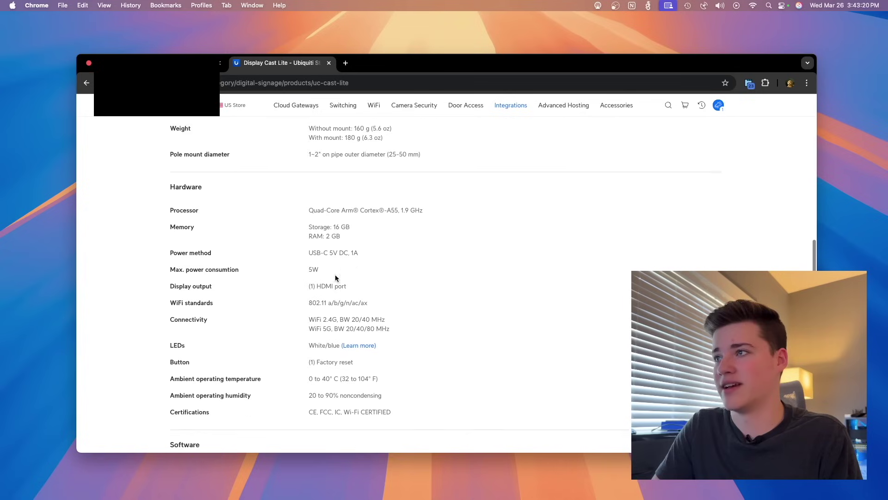
{"action": "scroll", "coordinate": [335, 277], "scroll_direction": "down", "scroll_amount": 1}
{"action": "left_click_drag", "start_coordinate": [307, 215], "coordinate": [362, 217]}
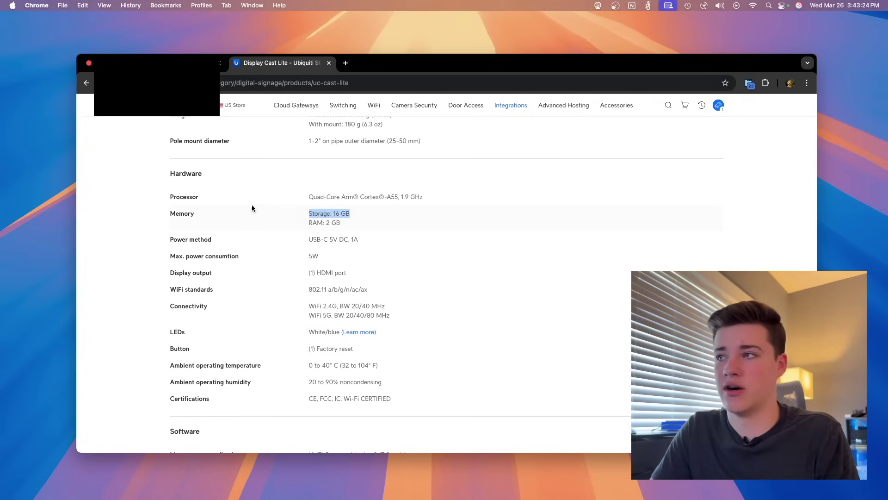
{"action": "key", "text": "super+1"}
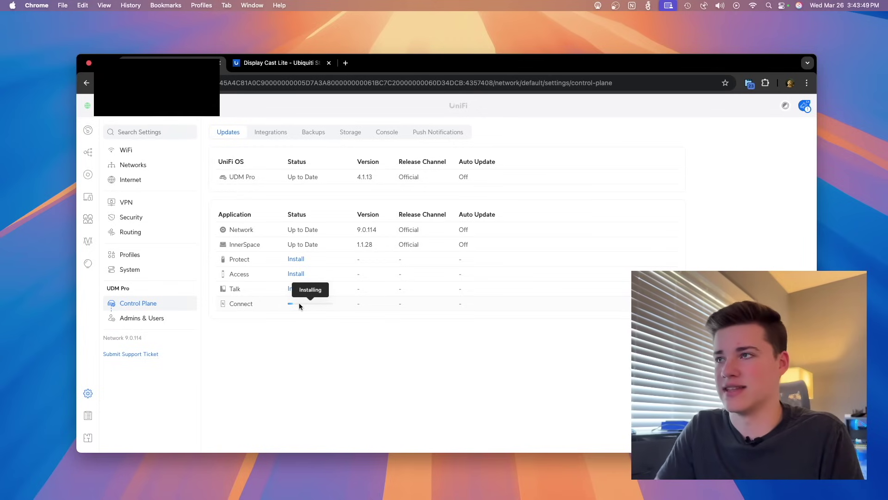
Step: Open the installed Connect 3.20.5 row and launch its setup welcome screen
{"action": "left_click", "coordinate": [299, 309]}
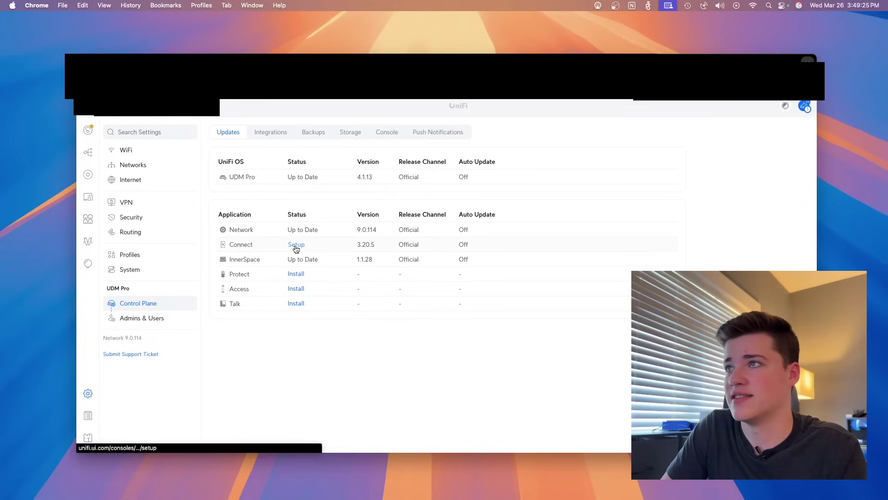
{"action": "left_click", "coordinate": [296, 244]}
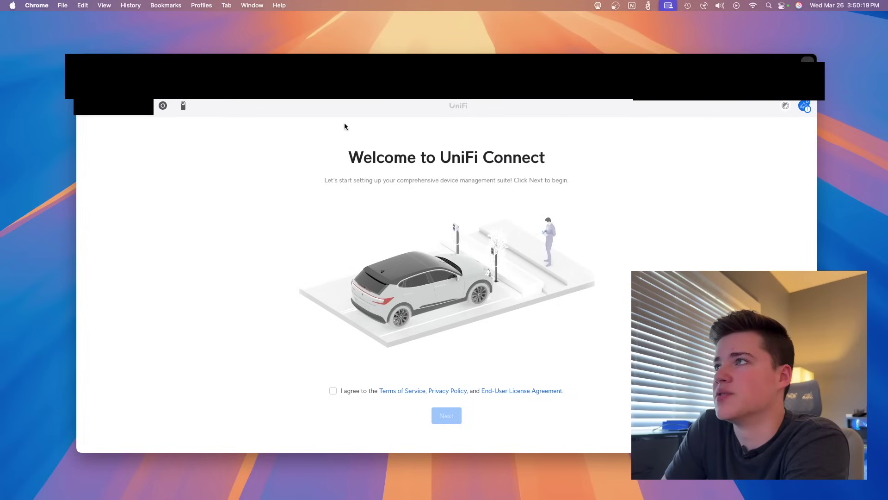
Step: Agree to the UniFi Connect terms of service and continue to the device list
{"action": "left_click_drag", "start_coordinate": [348, 157], "coordinate": [543, 158]}
{"action": "left_click", "coordinate": [332, 392]}
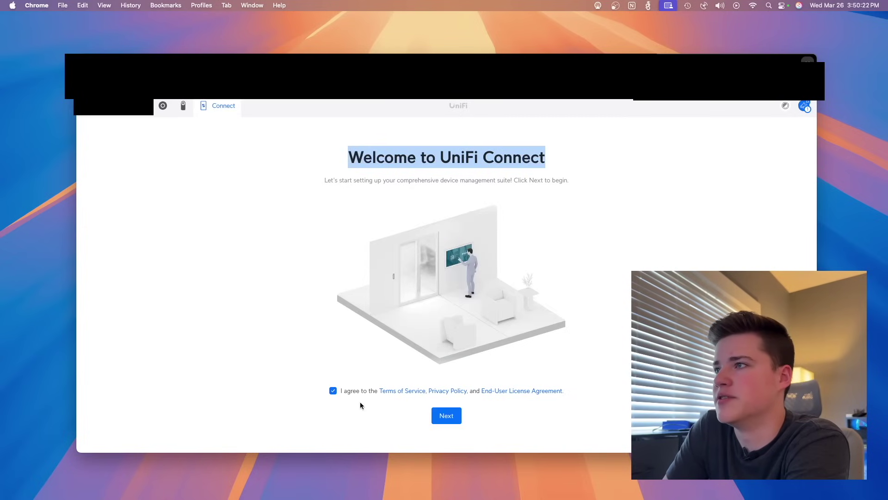
{"action": "left_click", "coordinate": [446, 418]}
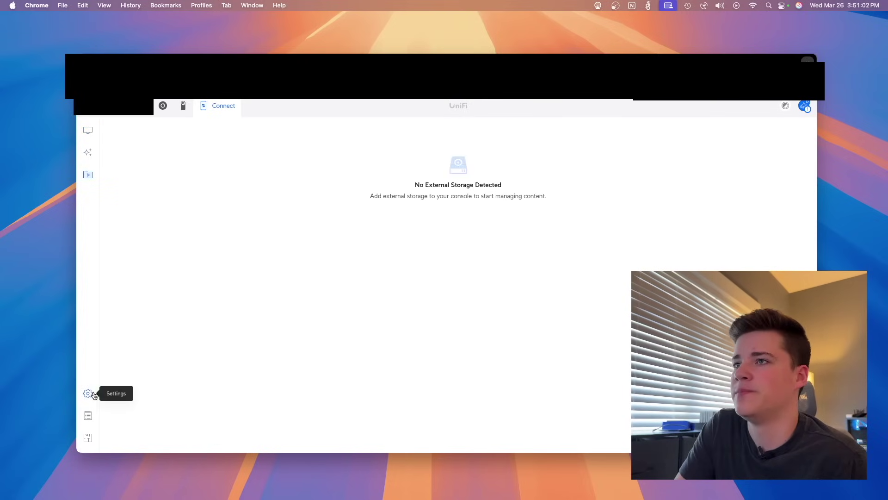
Step: Open the Connect system settings and highlight the Protect Application setting
{"action": "left_click", "coordinate": [89, 394]}
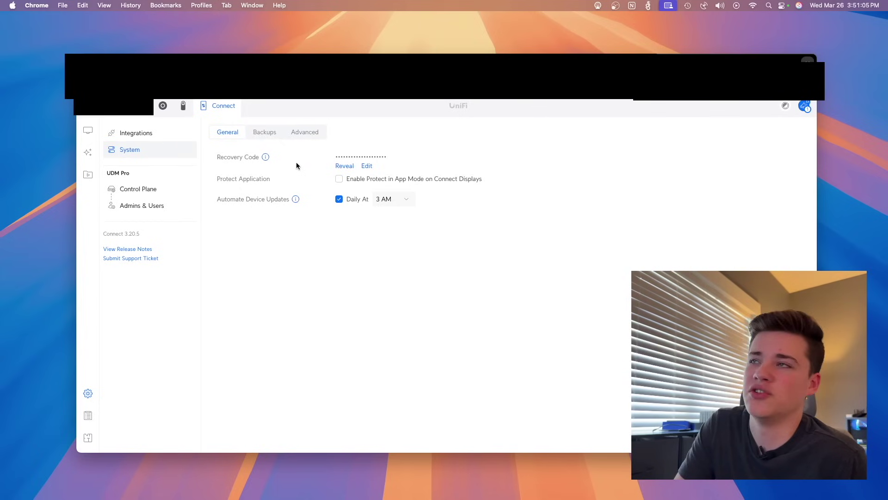
{"action": "mouse_move", "coordinate": [268, 161]}
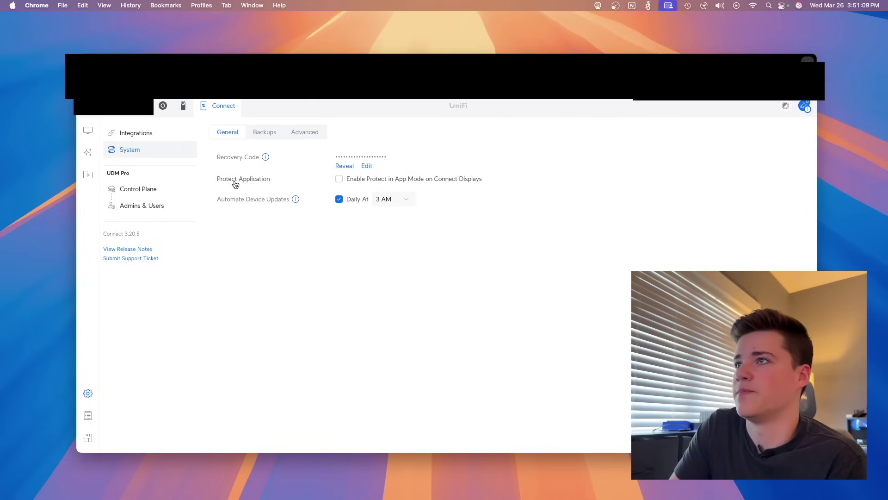
{"action": "left_click_drag", "start_coordinate": [217, 181], "coordinate": [305, 183]}
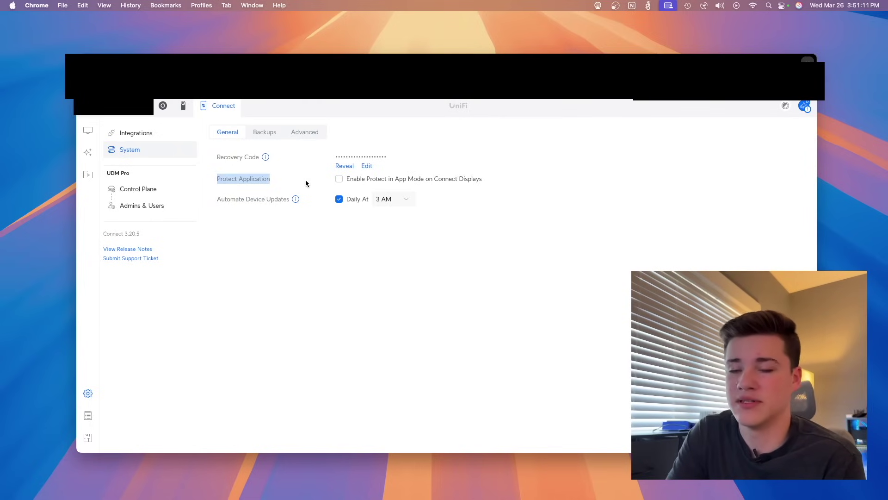
Step: In the store tab, open the Connect Display product page, then return to Connect settings
{"action": "key", "text": "ctrl+Tab"}
{"action": "scroll", "coordinate": [152, 129], "scroll_direction": "up", "scroll_amount": 15}
{"action": "key", "text": "super+bracketleft"}
{"action": "left_click", "coordinate": [339, 272]}
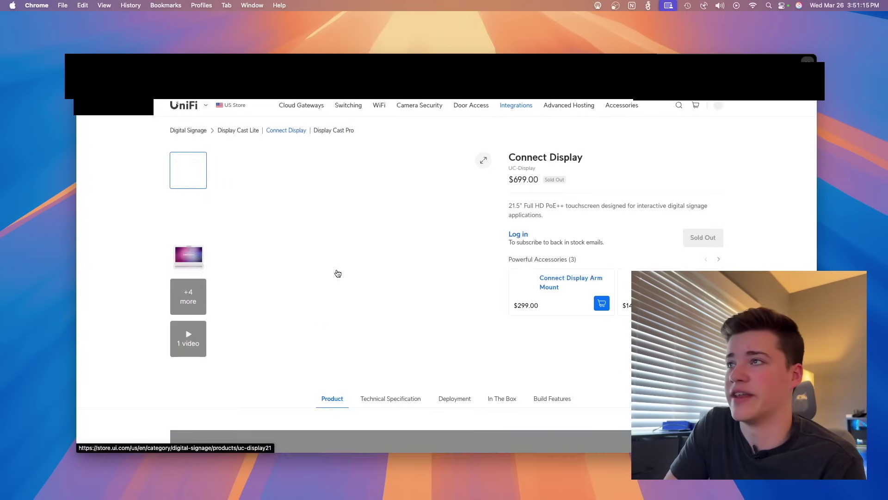
{"action": "left_click_drag", "start_coordinate": [508, 156], "coordinate": [578, 157]}
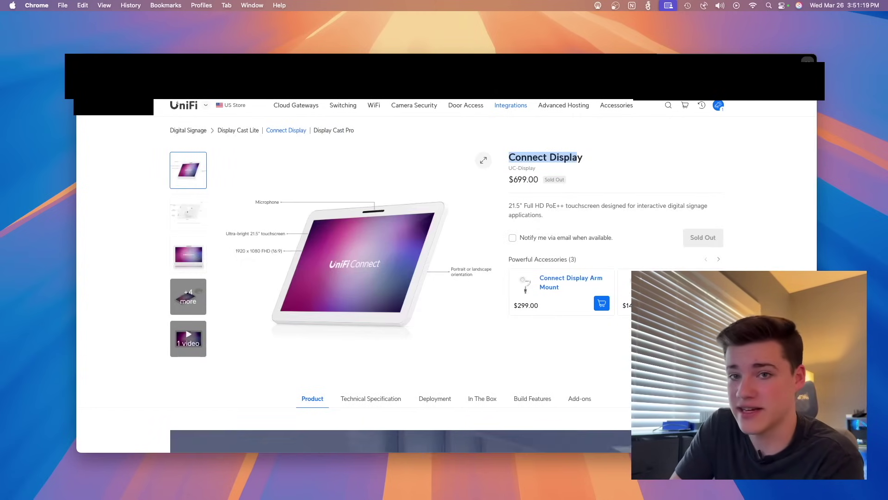
{"action": "key", "text": "ctrl+Tab"}
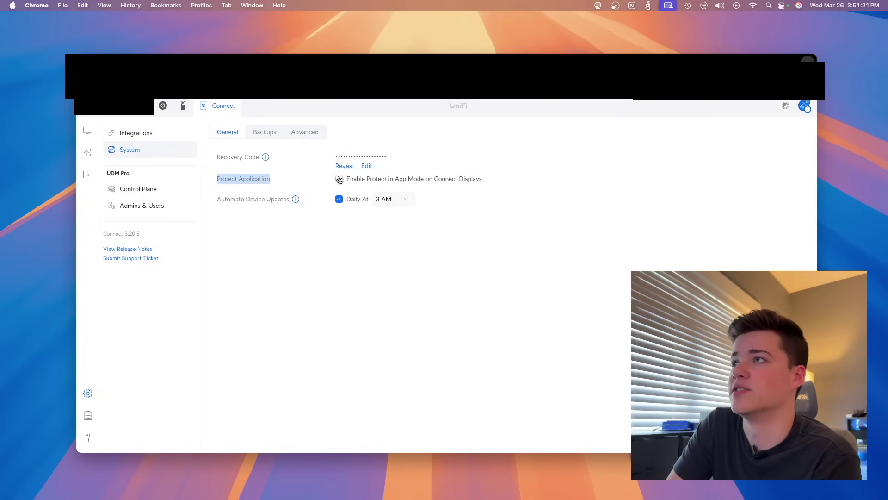
Step: View the Backups and Advanced tabs, then the Integrations page with Lutron integration
{"action": "mouse_move", "coordinate": [292, 207]}
{"action": "left_click", "coordinate": [266, 132]}
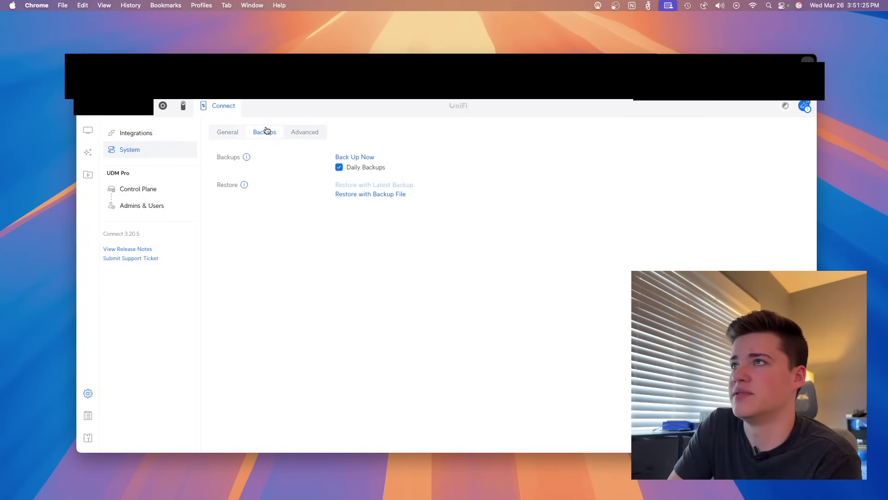
{"action": "left_click", "coordinate": [302, 132]}
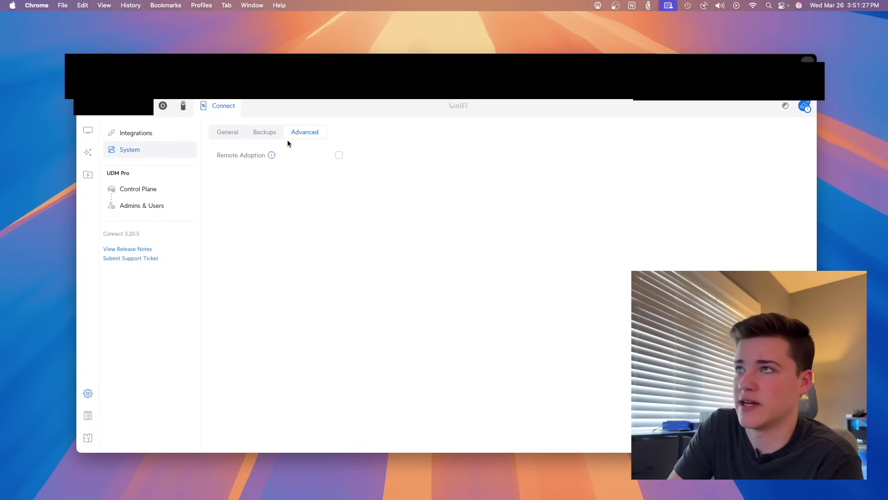
{"action": "left_click", "coordinate": [172, 135]}
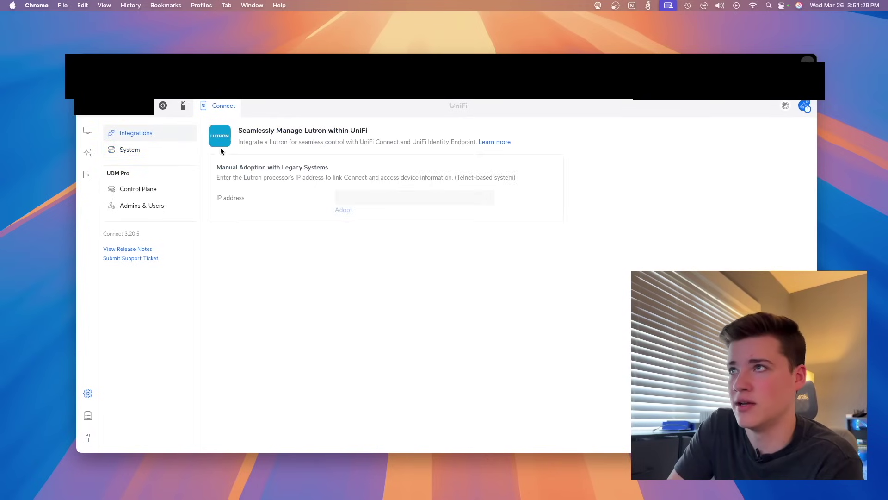
{"action": "left_click_drag", "start_coordinate": [238, 130], "coordinate": [446, 142]}
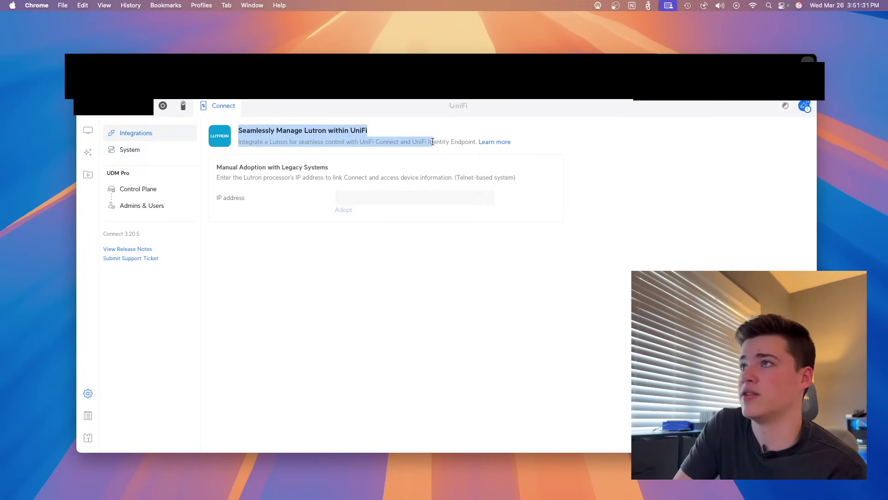
{"action": "left_click", "coordinate": [401, 184]}
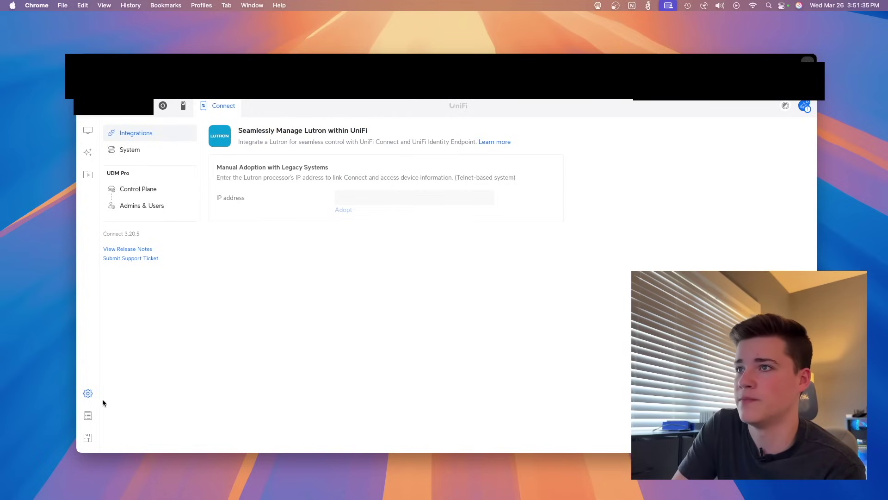
Step: View the UC Cast device details, then start a new automation with UC Cast added
{"action": "left_click", "coordinate": [88, 415]}
{"action": "left_click", "coordinate": [92, 176]}
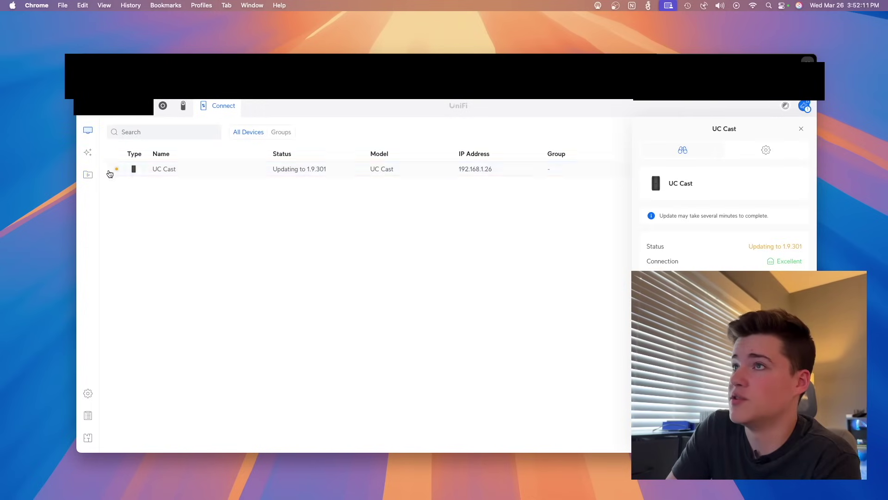
{"action": "left_click", "coordinate": [87, 153]}
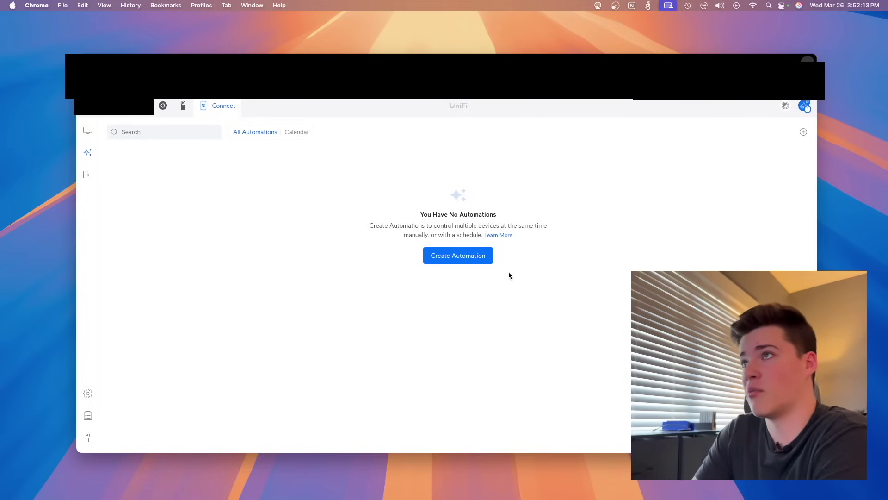
{"action": "left_click", "coordinate": [478, 260]}
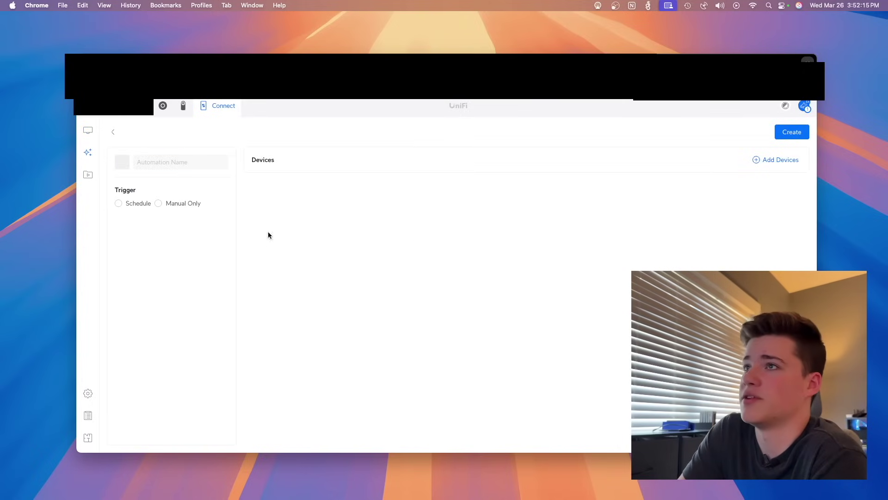
{"action": "left_click", "coordinate": [157, 160]}
{"action": "left_click", "coordinate": [777, 159]}
{"action": "left_click", "coordinate": [410, 210]}
{"action": "left_click", "coordinate": [602, 389]}
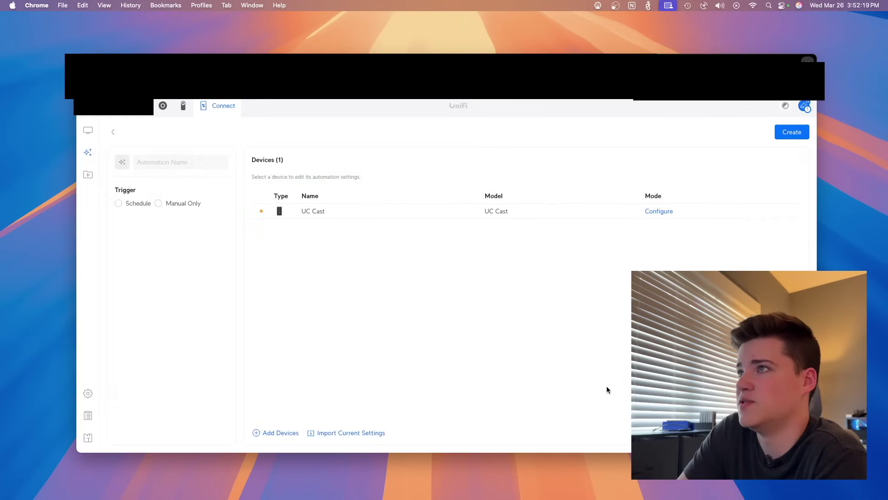
Step: Try schedule triggers—manual, once on March 27, date range, weekly—then head to the media page
{"action": "left_click", "coordinate": [130, 206]}
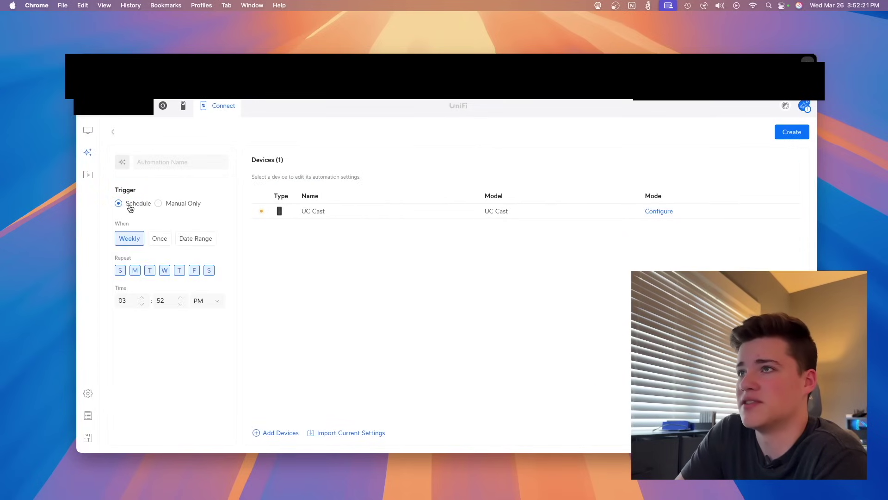
{"action": "left_click", "coordinate": [161, 205]}
{"action": "left_click", "coordinate": [134, 207]}
{"action": "left_click", "coordinate": [155, 241]}
{"action": "left_click", "coordinate": [159, 272]}
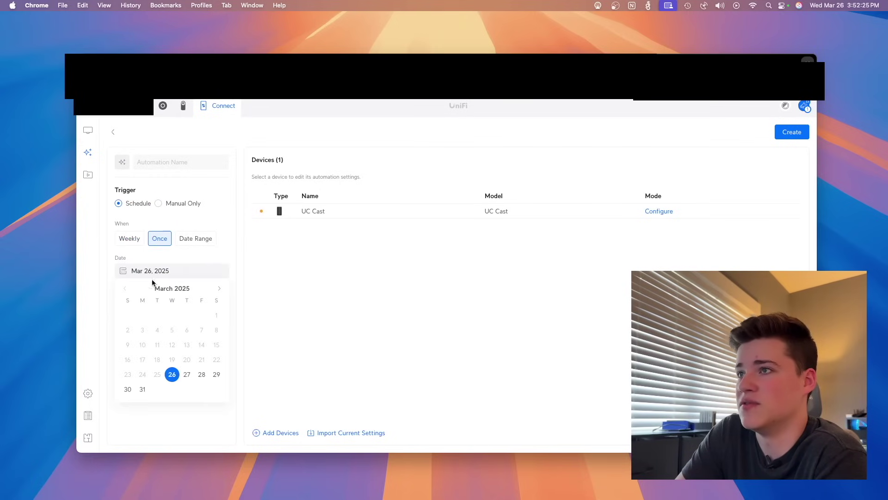
{"action": "left_click", "coordinate": [189, 374]}
{"action": "left_click", "coordinate": [189, 242]}
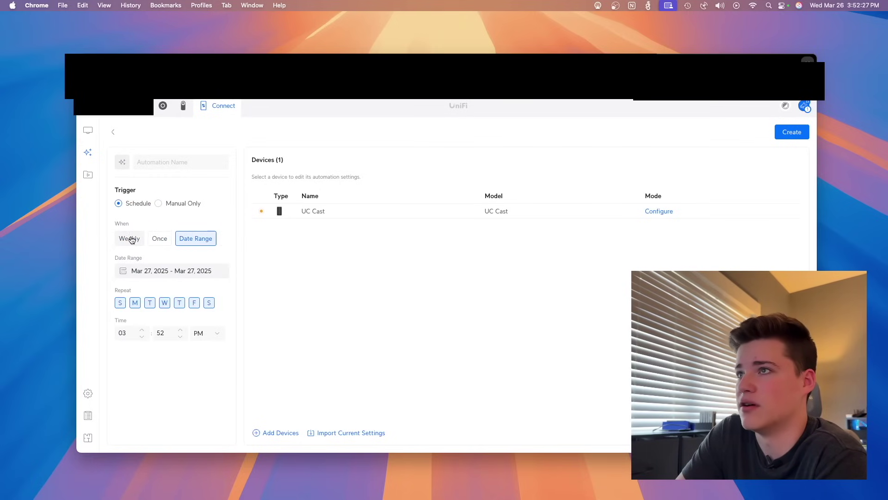
{"action": "left_click", "coordinate": [130, 240]}
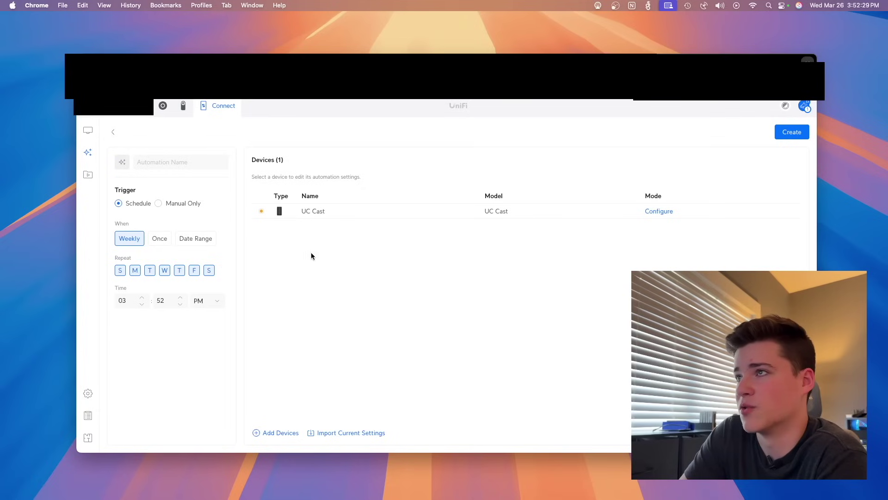
{"action": "left_click", "coordinate": [655, 213]}
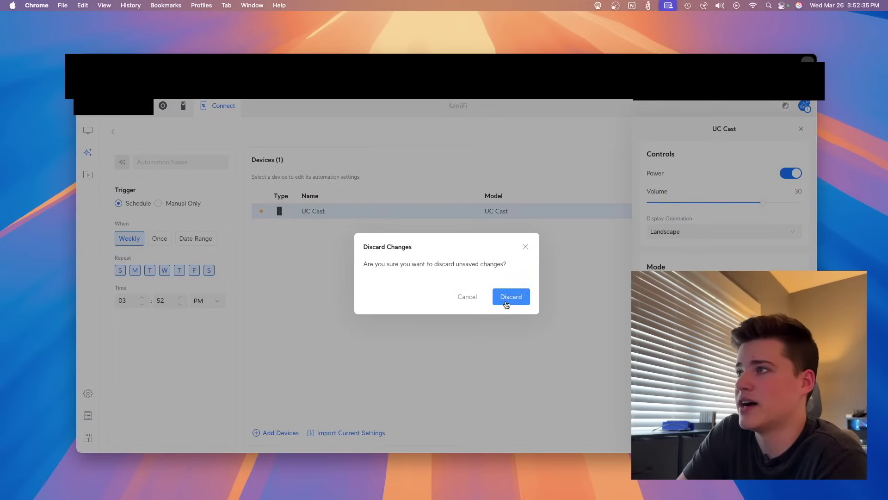
{"action": "left_click", "coordinate": [506, 301]}
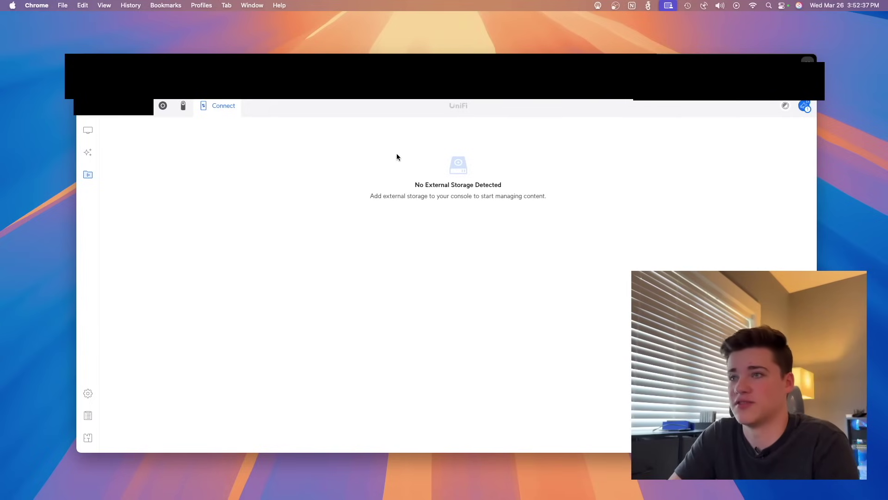
{"action": "left_click", "coordinate": [93, 156]}
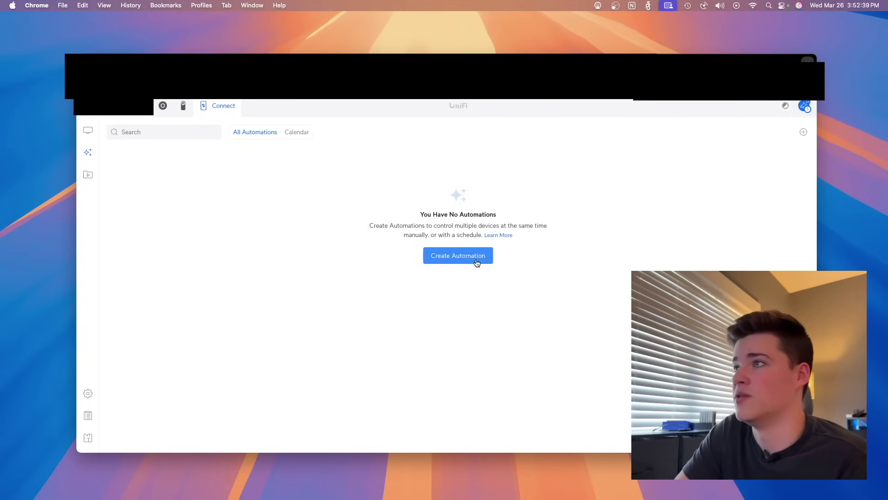
{"action": "left_click", "coordinate": [474, 258]}
{"action": "left_click", "coordinate": [770, 160]}
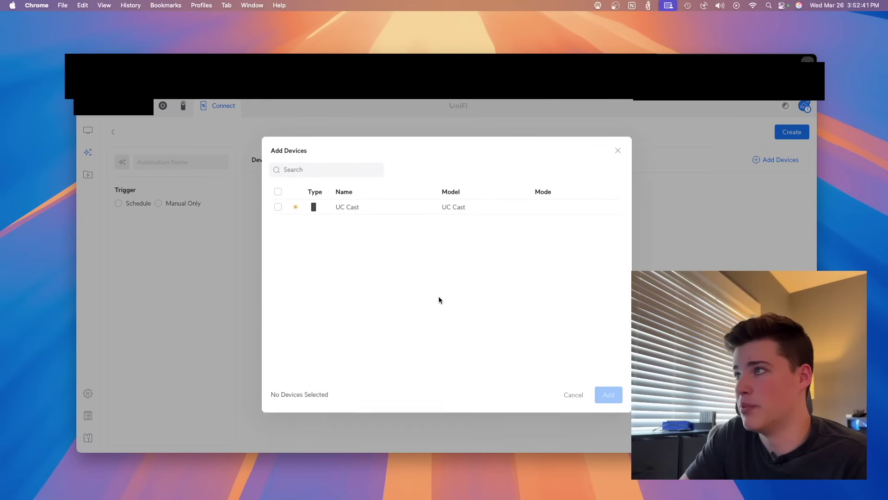
{"action": "left_click", "coordinate": [435, 211]}
{"action": "left_click", "coordinate": [608, 393]}
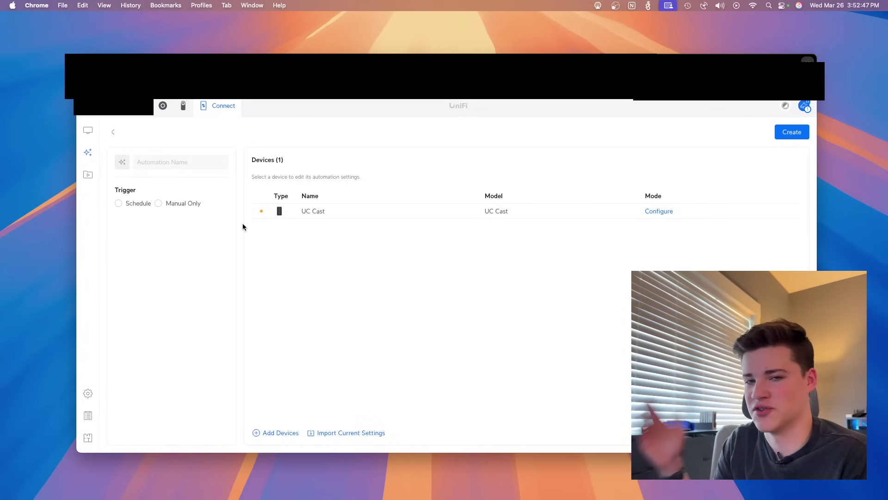
{"action": "left_click", "coordinate": [293, 213]}
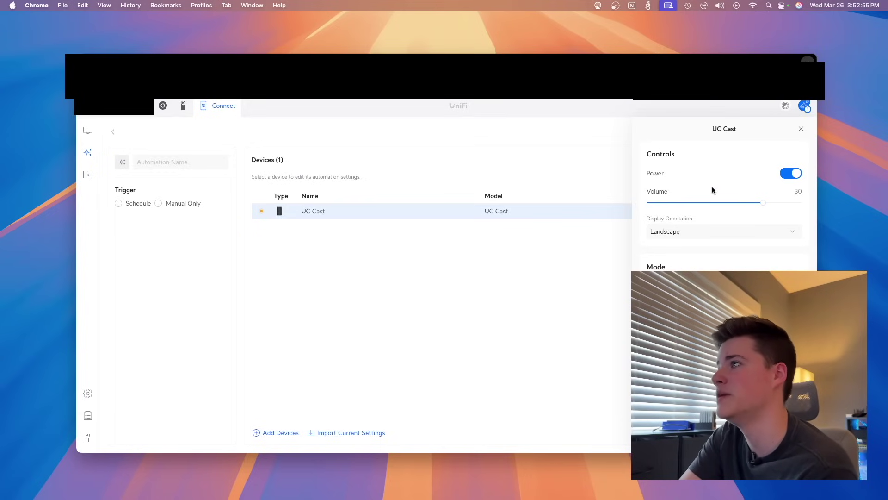
{"action": "left_click", "coordinate": [689, 230]}
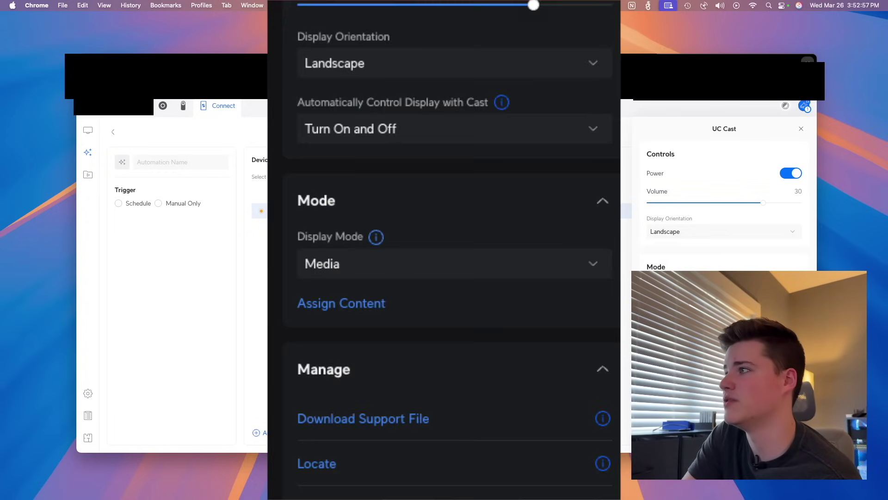
{"action": "key", "text": "Escape"}
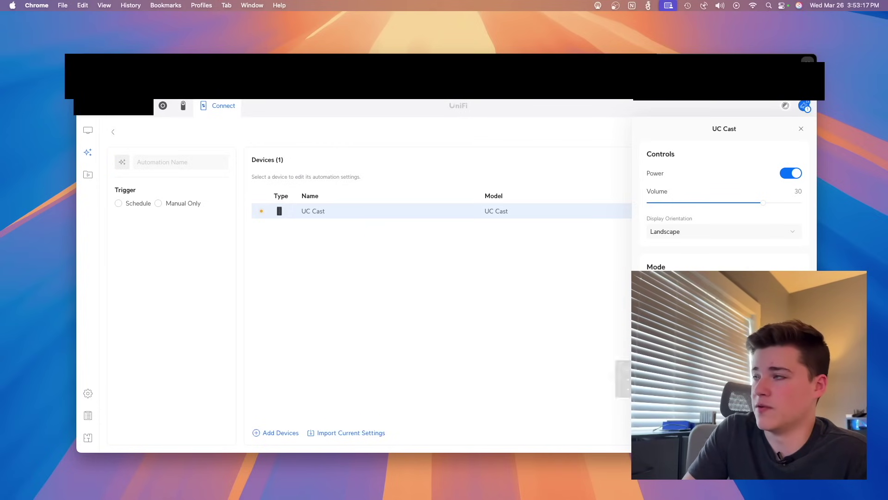
{"action": "left_click", "coordinate": [326, 197]}
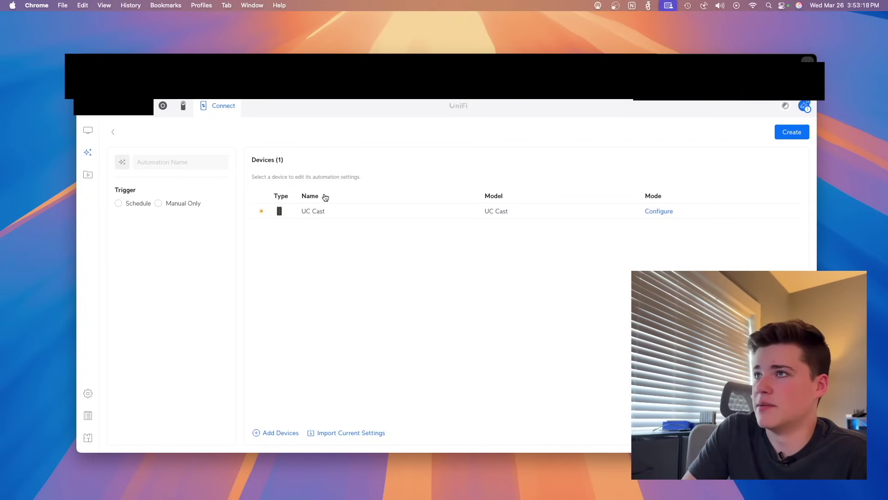
{"action": "left_click", "coordinate": [88, 172]}
Step: Discard the unsaved automation to land on the My Media page
{"action": "left_click", "coordinate": [516, 299]}
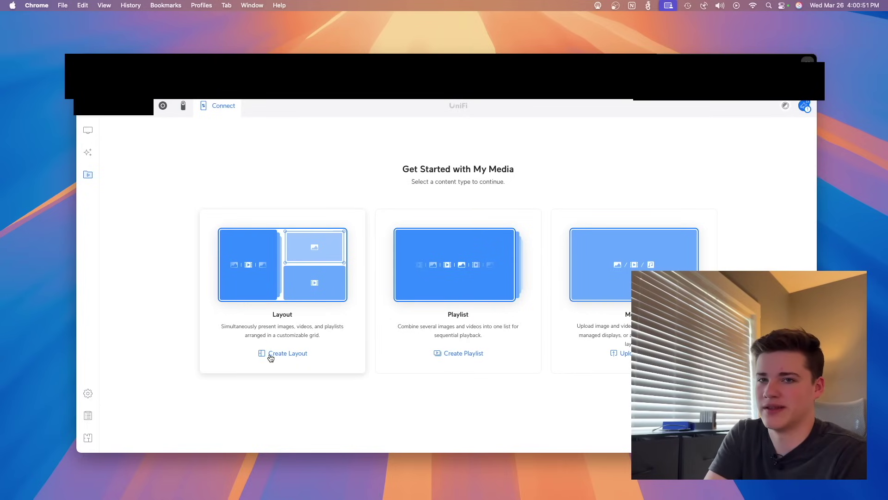
Step: Create a playlist from the Playlist card, opening the empty New Playlist 001
{"action": "mouse_move", "coordinate": [663, 254]}
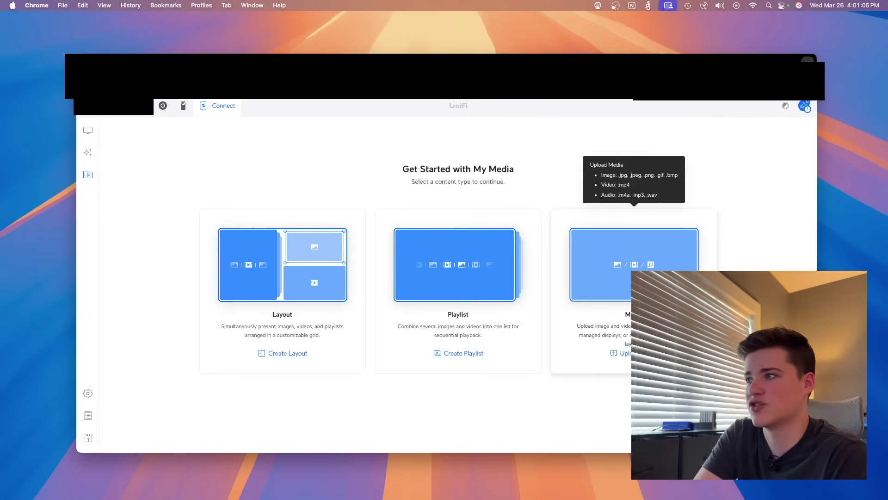
{"action": "left_click", "coordinate": [460, 354]}
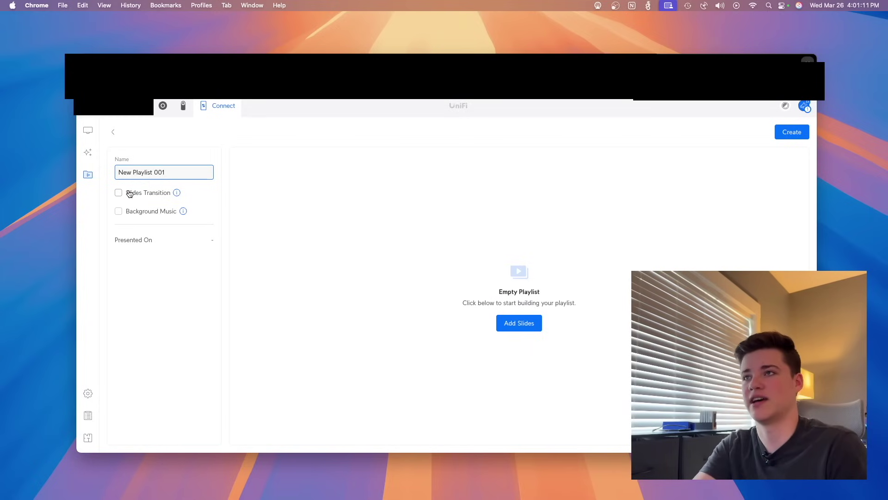
Step: Skip background music, add IMG_1325.jpg as the only slide and save New Playlist 001
{"action": "left_click", "coordinate": [136, 211]}
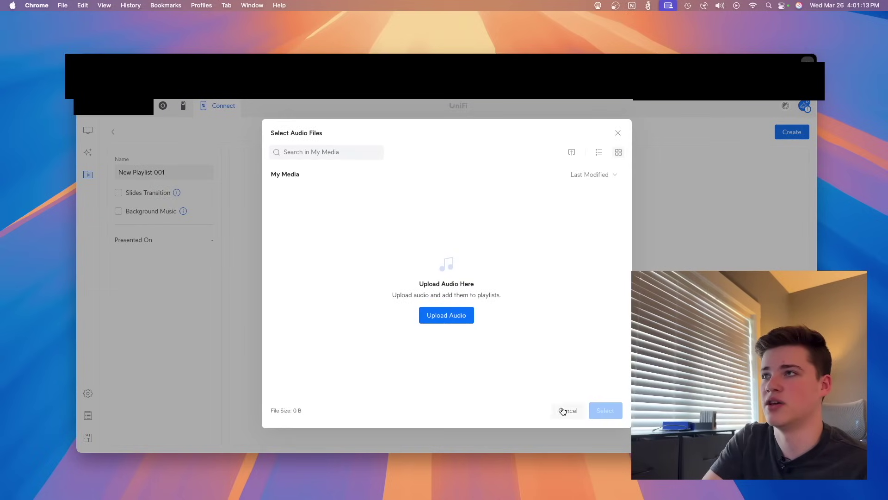
{"action": "left_click", "coordinate": [576, 412]}
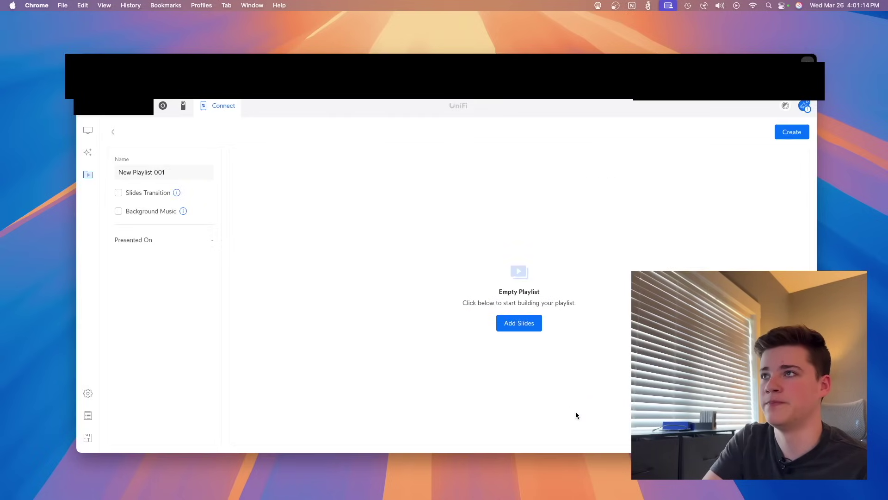
{"action": "left_click", "coordinate": [521, 327]}
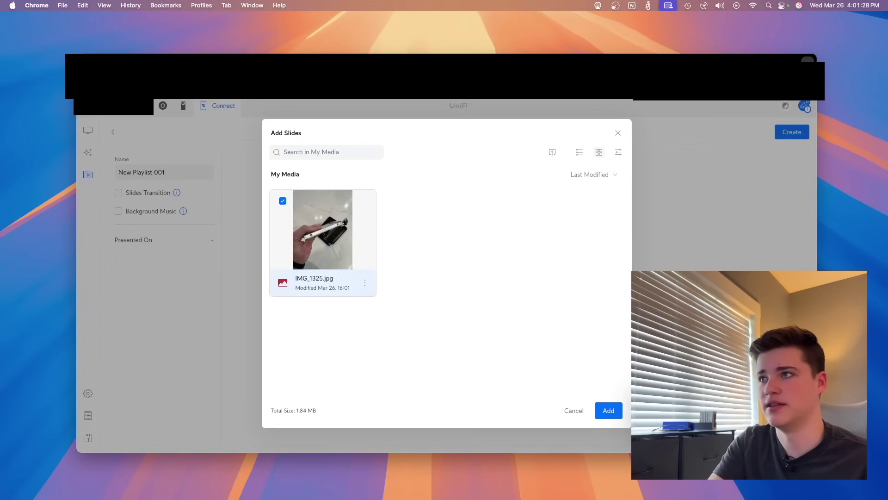
{"action": "left_click", "coordinate": [609, 411]}
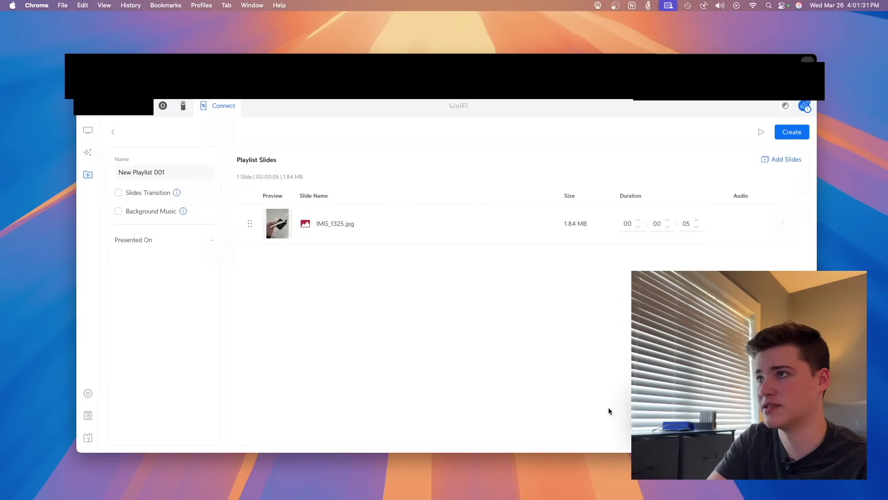
{"action": "left_click", "coordinate": [788, 139]}
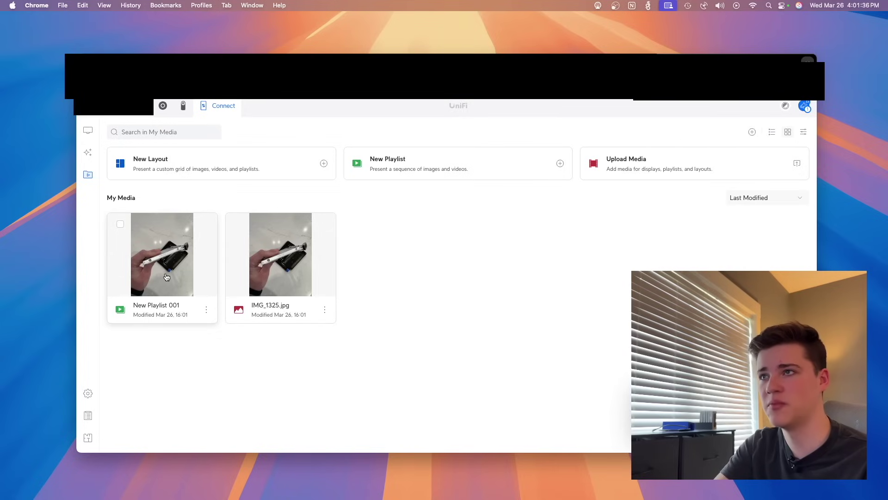
Step: Reopen New Playlist 001, check the IMG_1325.jpg slide options, and return to My Media
{"action": "left_click", "coordinate": [148, 277]}
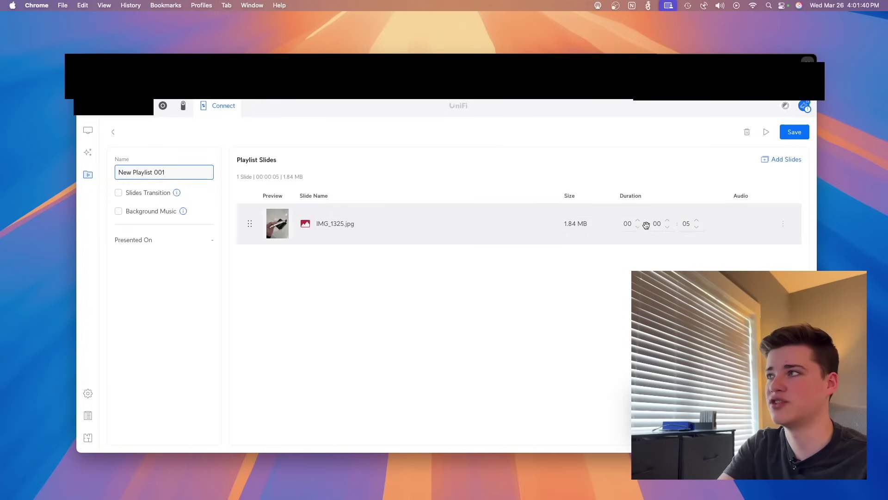
{"action": "left_click", "coordinate": [790, 225]}
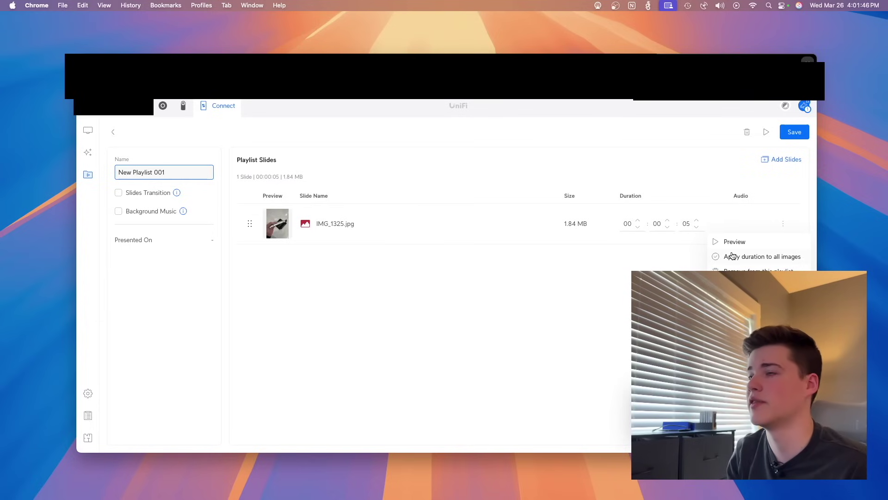
{"action": "left_click", "coordinate": [111, 135]}
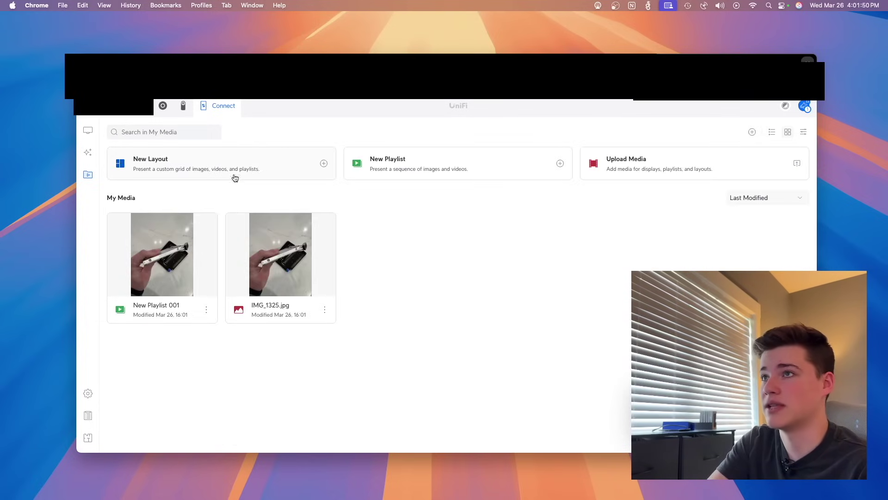
Step: Start a new layout and give it a mauve background
{"action": "left_click", "coordinate": [324, 163]}
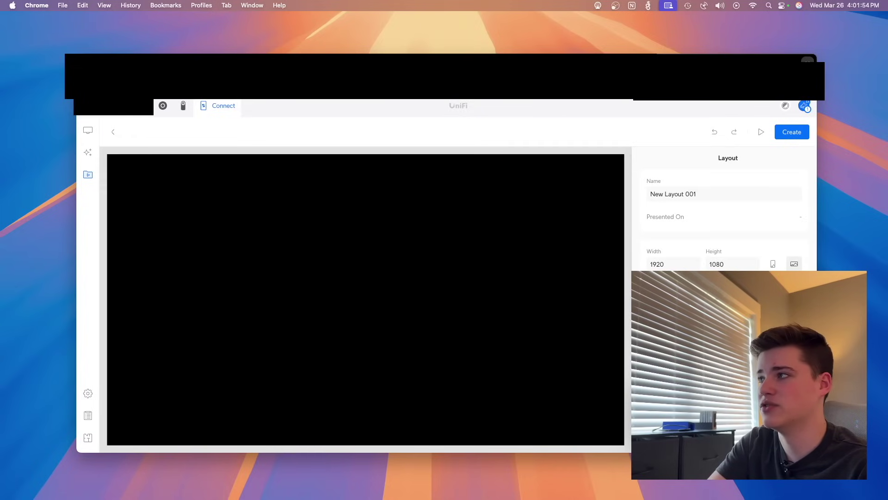
{"action": "left_click", "coordinate": [750, 221]}
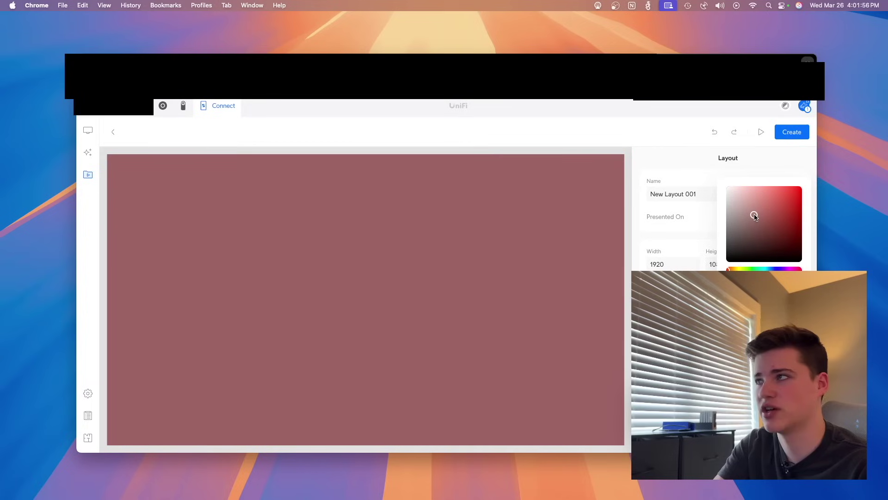
{"action": "left_click", "coordinate": [695, 219]}
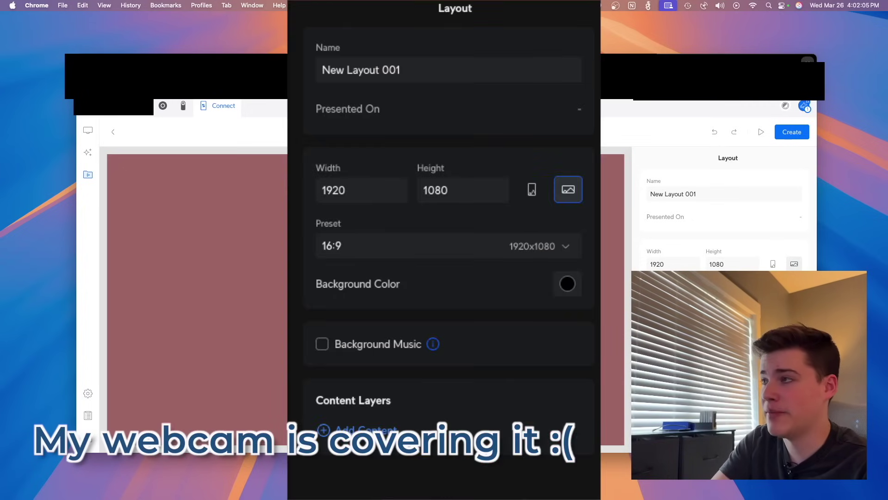
Step: Place IMG_1325.jpg from My Media and shrink it into the top-left corner
{"action": "left_click", "coordinate": [676, 405]}
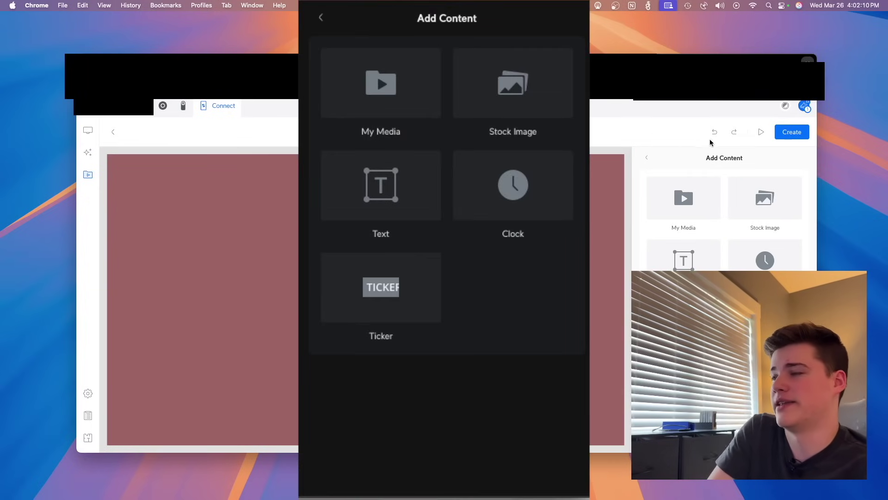
{"action": "left_click", "coordinate": [708, 193]}
{"action": "left_click", "coordinate": [753, 252]}
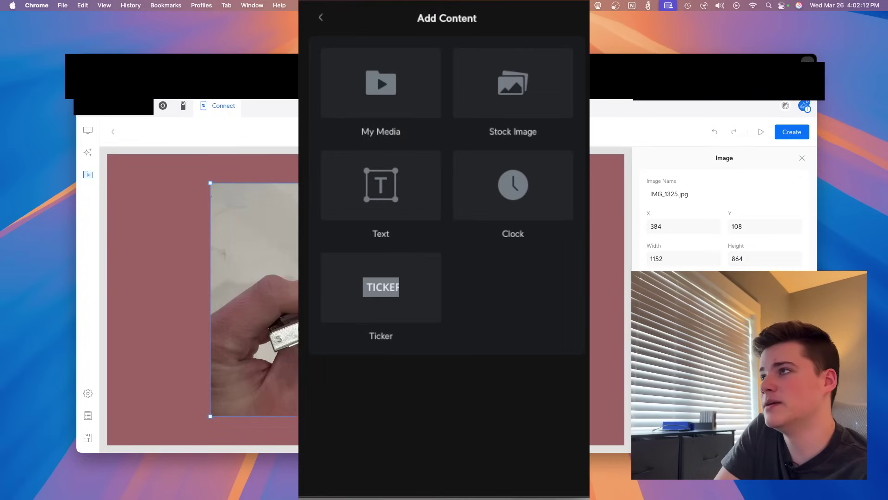
{"action": "left_click_drag", "start_coordinate": [377, 240], "coordinate": [273, 224]}
{"action": "left_click", "coordinate": [803, 158]}
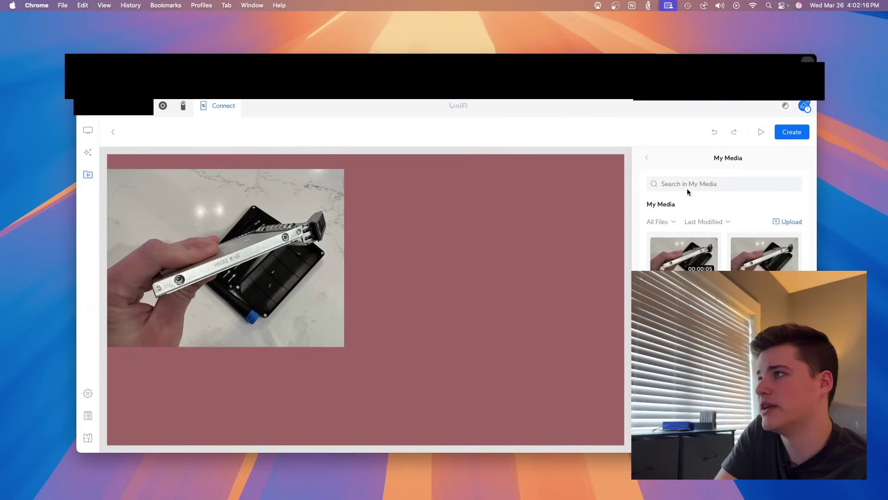
Step: Add a ticker and stretch it across the full width of the canvas
{"action": "left_click", "coordinate": [648, 158]}
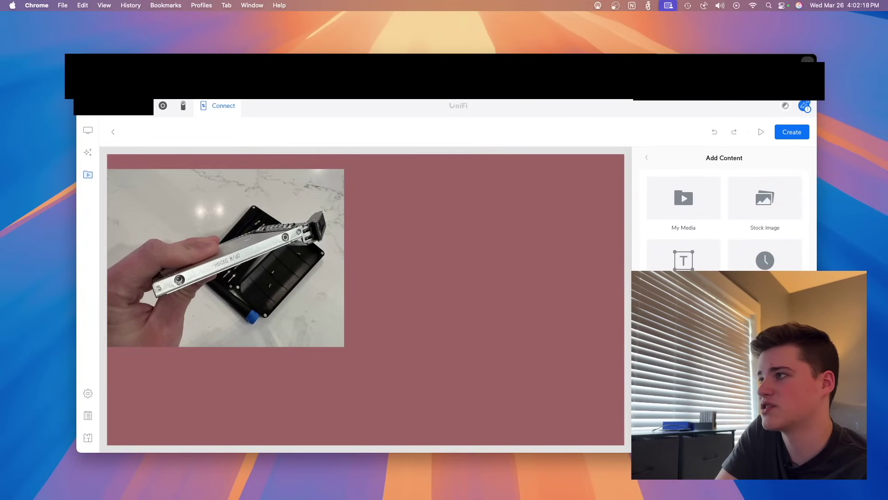
{"action": "left_click", "coordinate": [684, 324]}
{"action": "left_click_drag", "start_coordinate": [416, 300], "coordinate": [277, 363]}
{"action": "left_click_drag", "start_coordinate": [334, 372], "coordinate": [625, 400]}
{"action": "left_click_drag", "start_coordinate": [118, 355], "coordinate": [112, 355]}
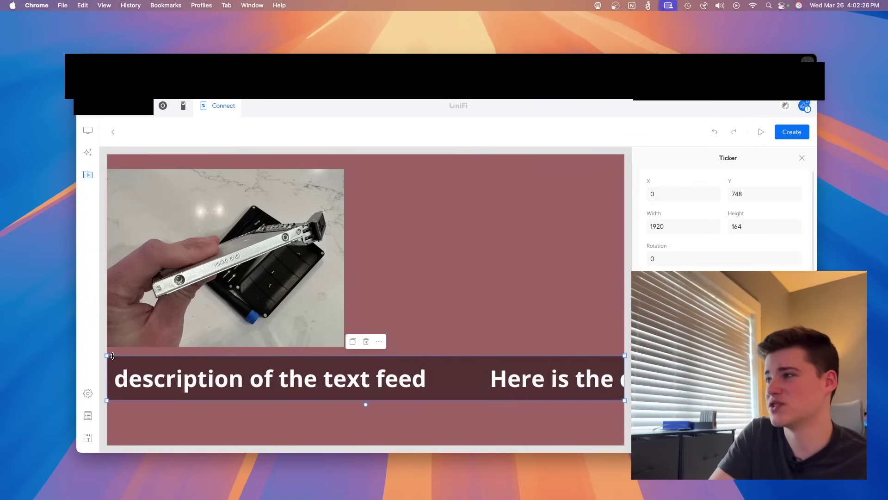
{"action": "scroll", "coordinate": [726, 212], "scroll_direction": "down", "scroll_amount": 5}
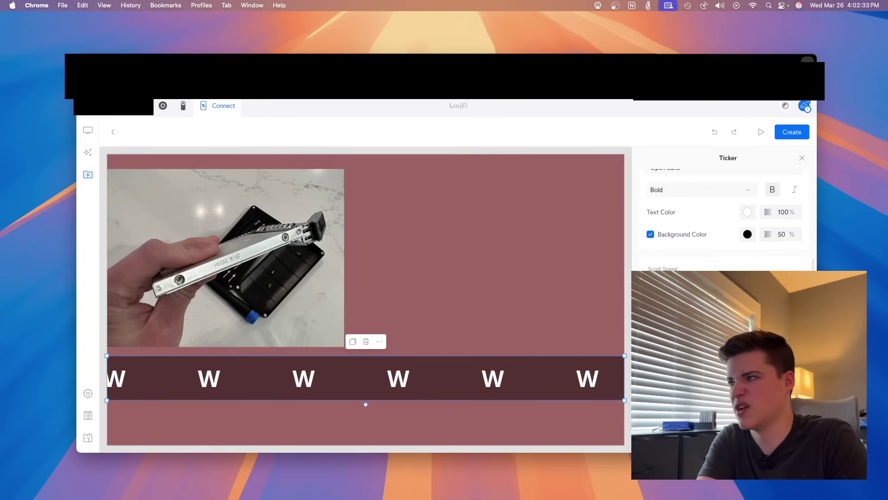
Step: Set the ticker text to 'Welcome to the restaurant. We are glad you're here' and move it to the canvas bottom
{"action": "type", "text": "restruatnt"}
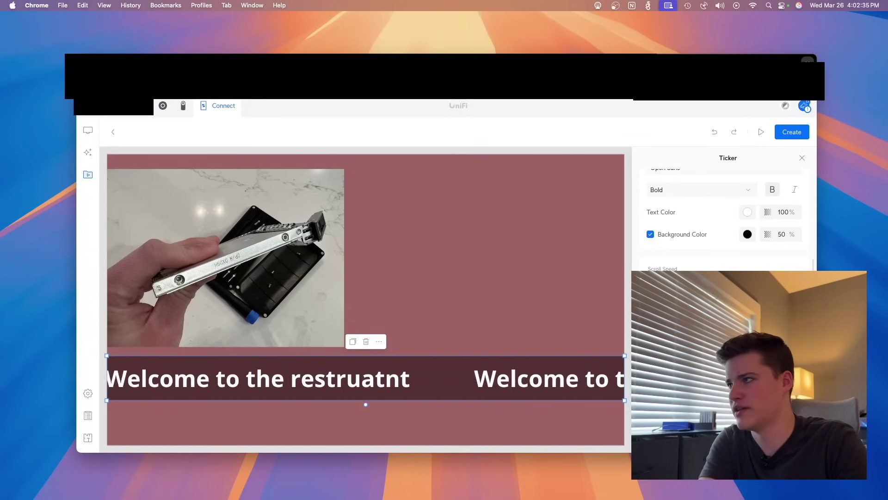
{"action": "key", "text": "BackSpace"}
{"action": "key", "text": "BackSpace"}
{"action": "key", "text": "BackSpace"}
{"action": "key", "text": "BackSpace"}
{"action": "key", "text": "BackSpace"}
{"action": "key", "text": "BackSpace"}
{"action": "type", "text": "aurant. We are glad you'"}
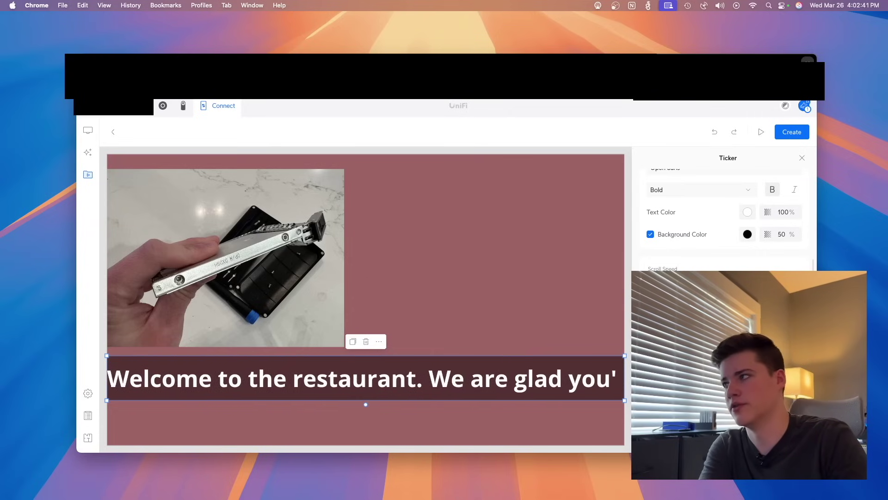
{"action": "type", "text": "re here"}
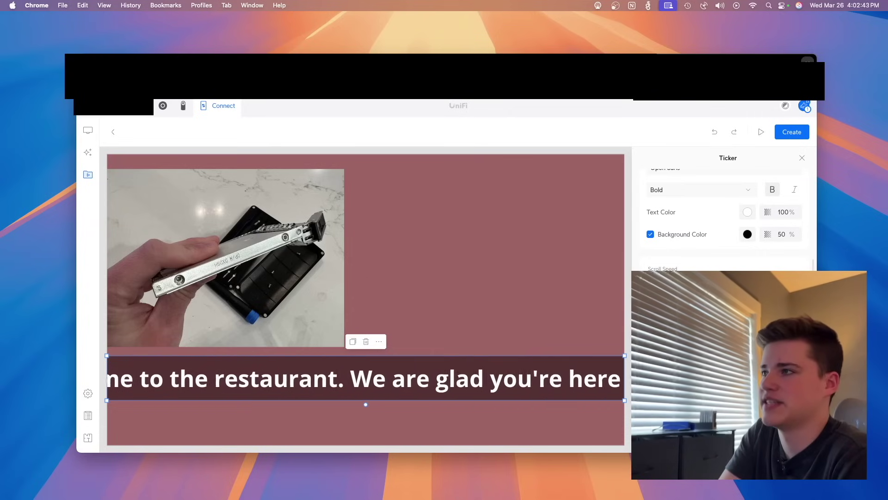
{"action": "left_click", "coordinate": [306, 399]}
{"action": "left_click_drag", "start_coordinate": [314, 395], "coordinate": [317, 417]}
{"action": "scroll", "coordinate": [724, 217], "scroll_direction": "down", "scroll_amount": 3}
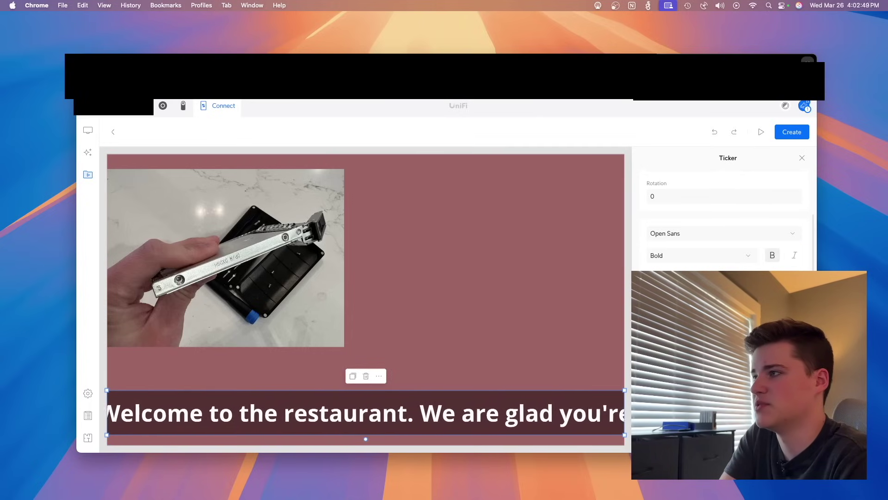
{"action": "scroll", "coordinate": [724, 217], "scroll_direction": "down", "scroll_amount": 1}
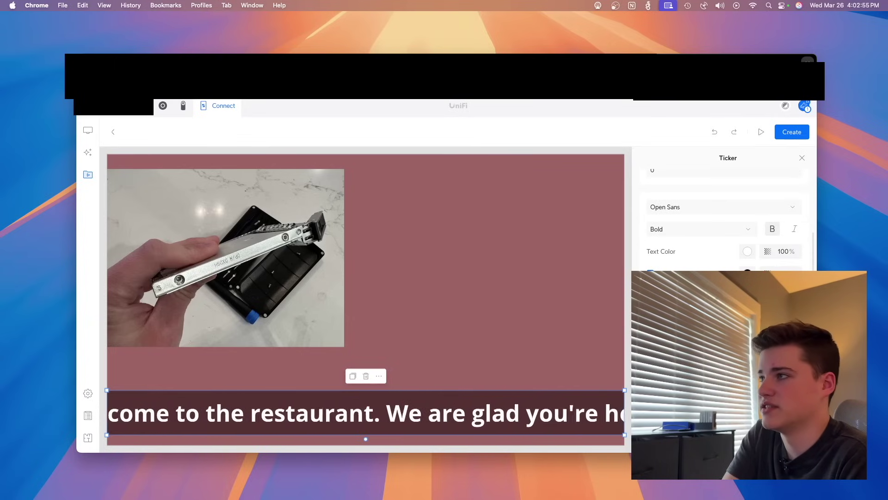
{"action": "scroll", "coordinate": [725, 217], "scroll_direction": "up", "scroll_amount": 4}
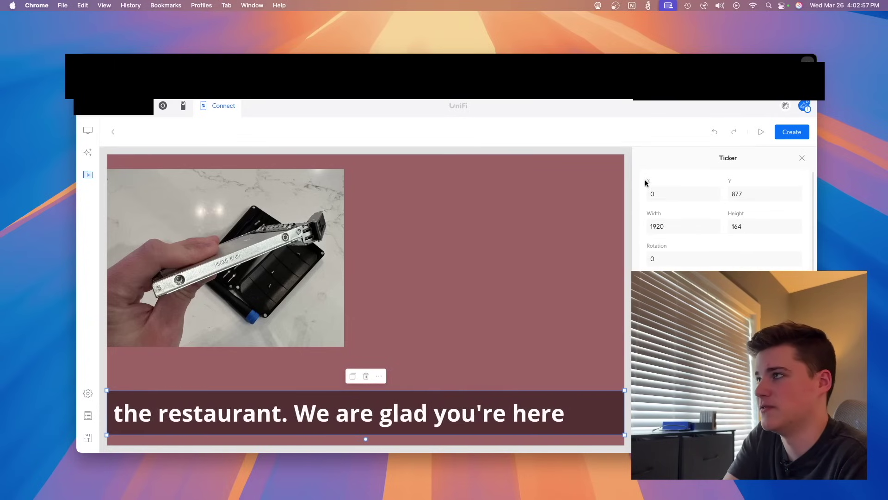
Step: Add a date-and-time clock, enlarged at the upper right beside the image
{"action": "left_click", "coordinate": [803, 158]}
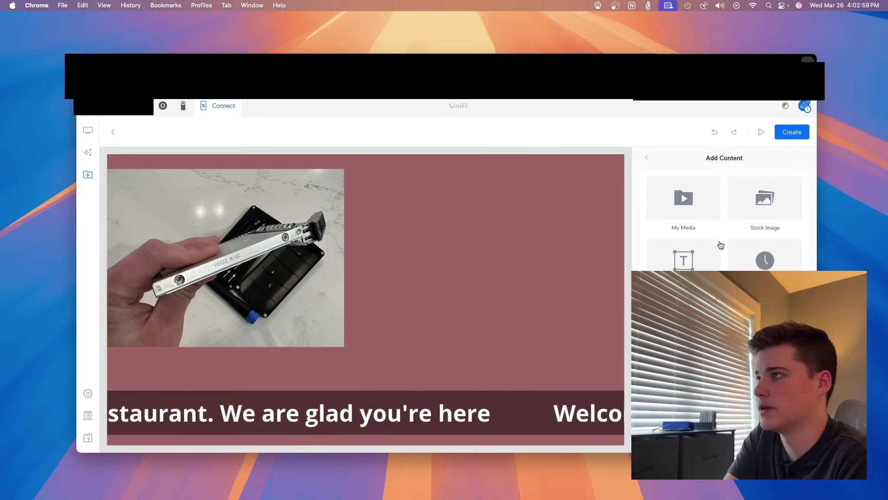
{"action": "left_click", "coordinate": [740, 267]}
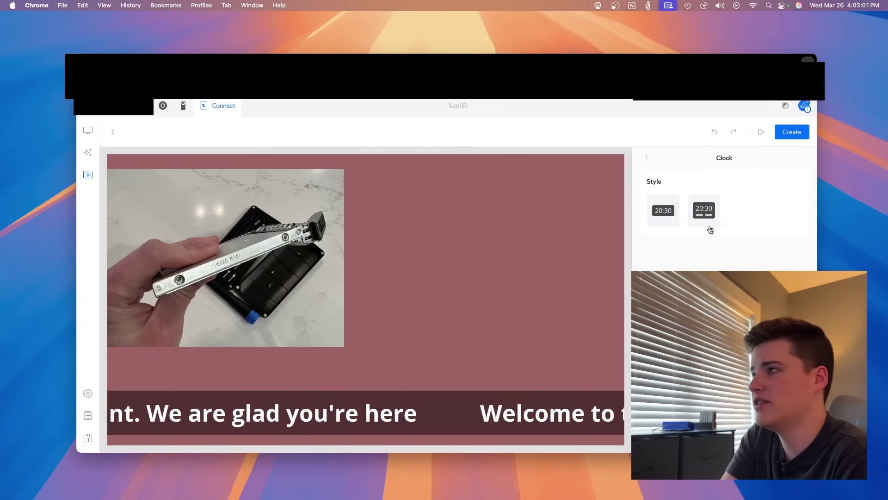
{"action": "left_click", "coordinate": [704, 211]}
{"action": "left_click_drag", "start_coordinate": [324, 324], "coordinate": [347, 327]}
{"action": "left_click_drag", "start_coordinate": [463, 260], "coordinate": [506, 246]}
{"action": "left_click", "coordinate": [558, 343]}
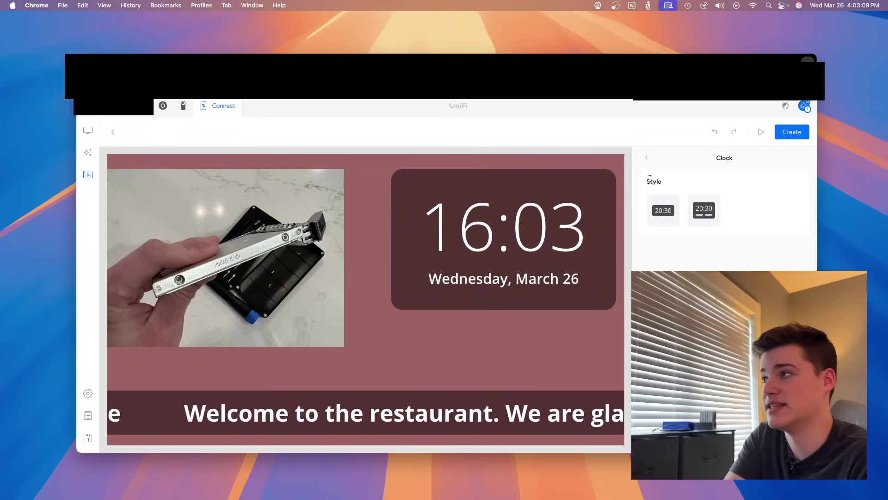
Step: Add the text 'Please wait for the hostess' and position it beneath the clock
{"action": "left_click", "coordinate": [648, 159]}
{"action": "left_click", "coordinate": [648, 159]}
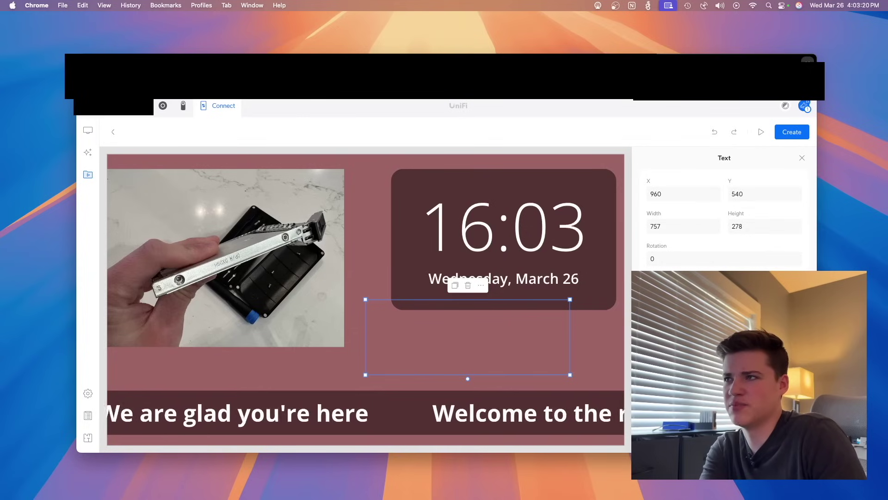
{"action": "type", "text": "Please wait for the hostess"}
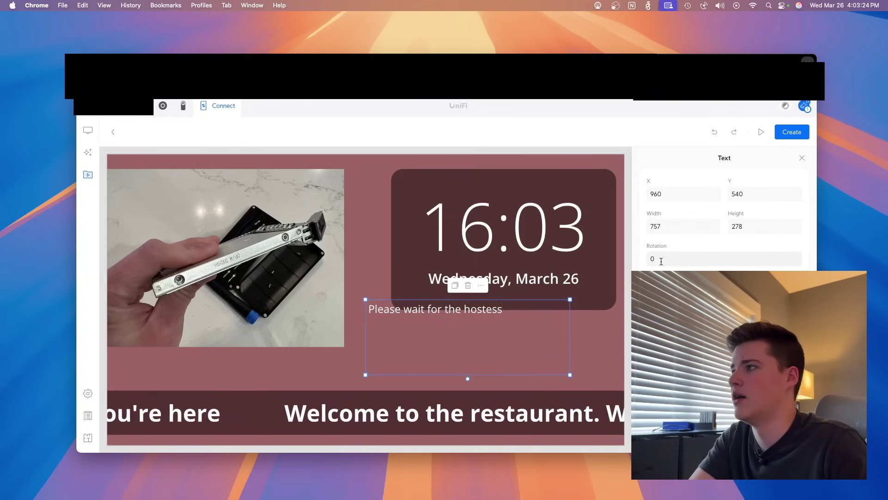
{"action": "key", "text": "super+a"}
{"action": "key", "text": "Escape"}
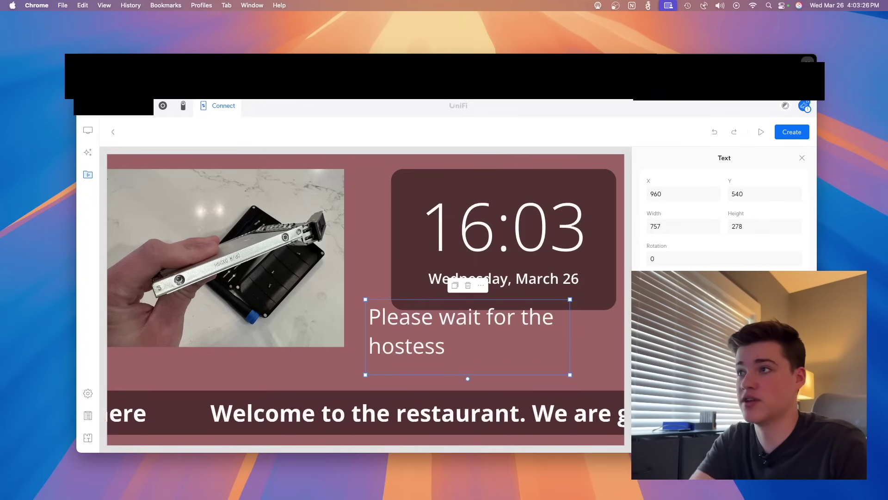
{"action": "left_click_drag", "start_coordinate": [570, 300], "coordinate": [610, 320]}
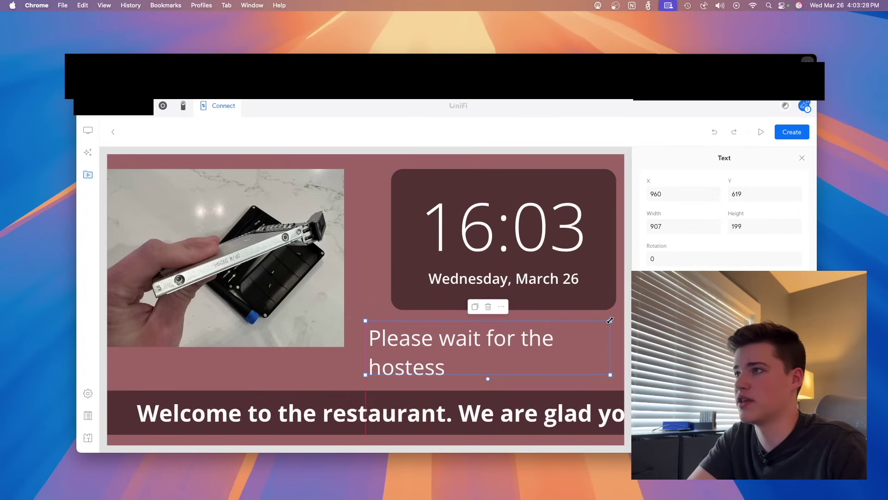
{"action": "left_click", "coordinate": [539, 356]}
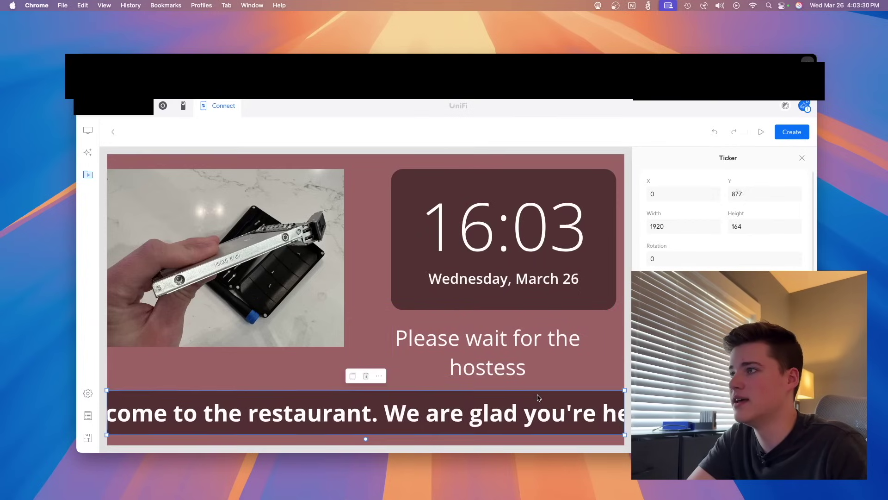
{"action": "left_click_drag", "start_coordinate": [493, 366], "coordinate": [499, 367]}
Step: Shift the photo slightly right and review the layout's general settings
{"action": "left_click", "coordinate": [351, 308]}
{"action": "left_click_drag", "start_coordinate": [324, 305], "coordinate": [352, 306]}
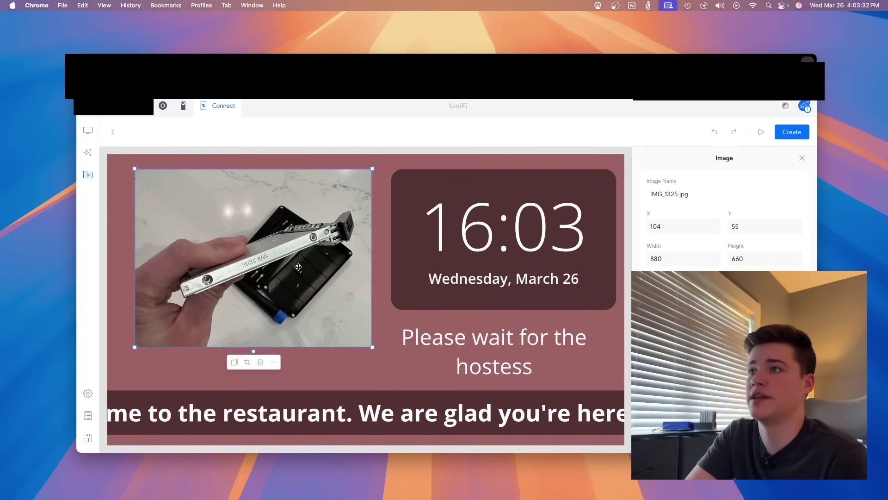
{"action": "key", "text": "Escape"}
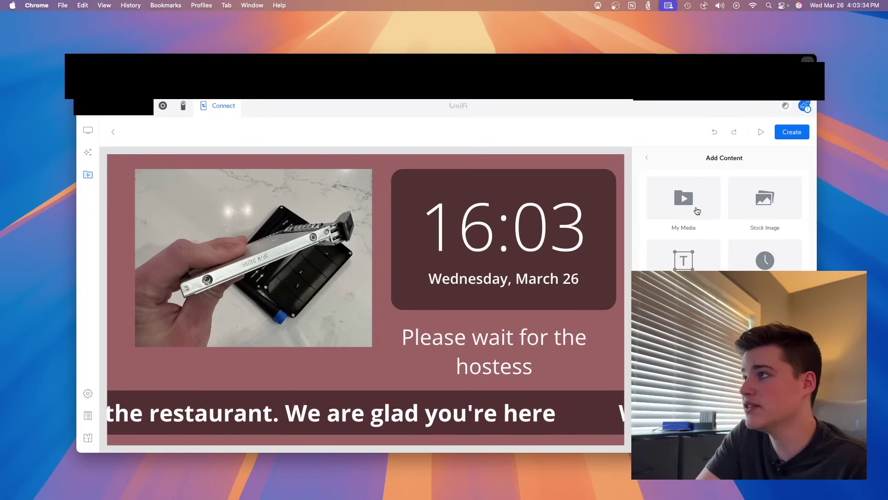
{"action": "left_click", "coordinate": [648, 157]}
{"action": "scroll", "coordinate": [663, 175], "scroll_direction": "down", "scroll_amount": 3}
{"action": "key", "text": "Escape"}
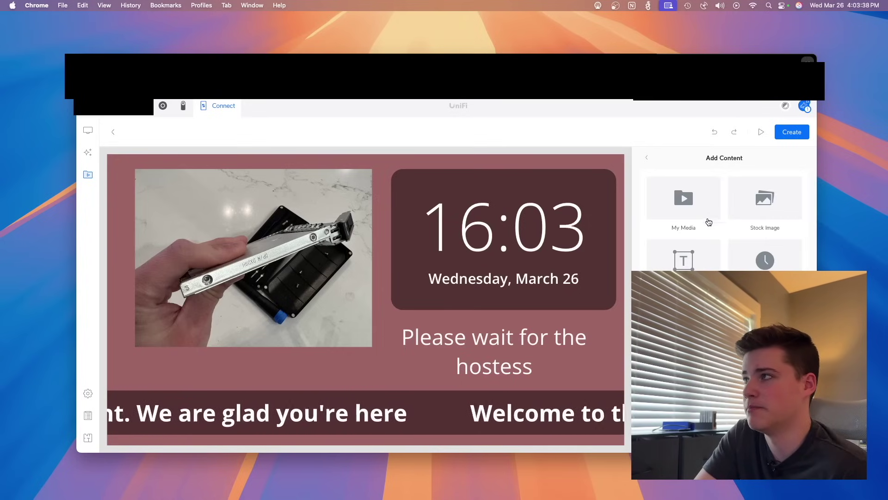
Step: Replace the photo with New Playlist 001 in the top-left and save as New Layout 001
{"action": "left_click", "coordinate": [688, 210]}
{"action": "left_click", "coordinate": [695, 253]}
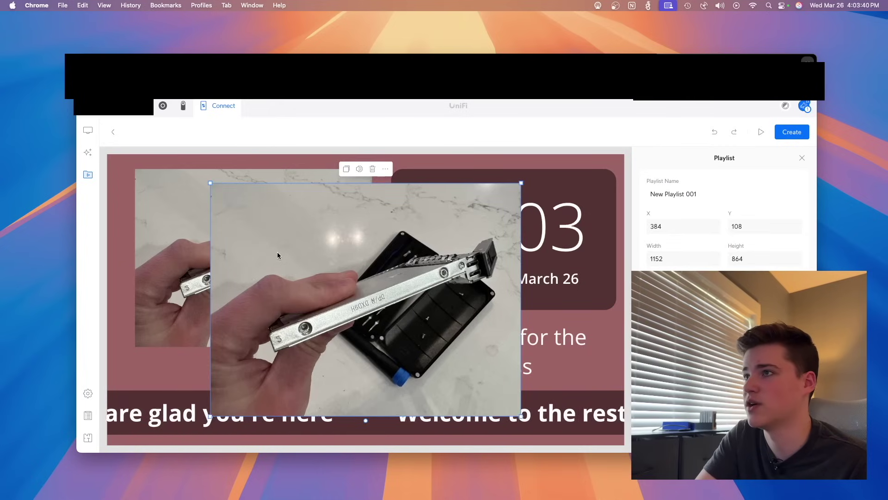
{"action": "left_click_drag", "start_coordinate": [256, 245], "coordinate": [167, 218]}
{"action": "left_click", "coordinate": [171, 210]}
{"action": "key", "text": "Escape"}
{"action": "left_click_drag", "start_coordinate": [436, 407], "coordinate": [378, 366]}
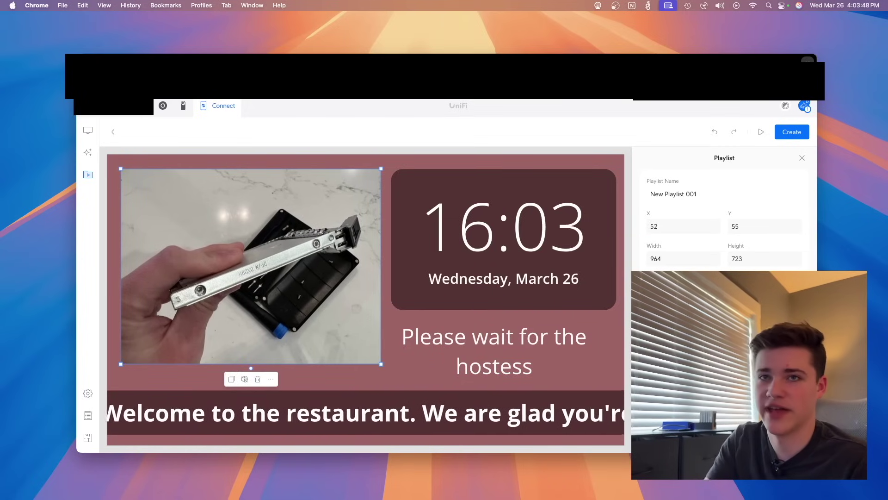
{"action": "left_click", "coordinate": [798, 133]}
Step: Add slides to New Playlist 001, preview the restaurant layout full-screen, then return to My Media
{"action": "left_click", "coordinate": [281, 286]}
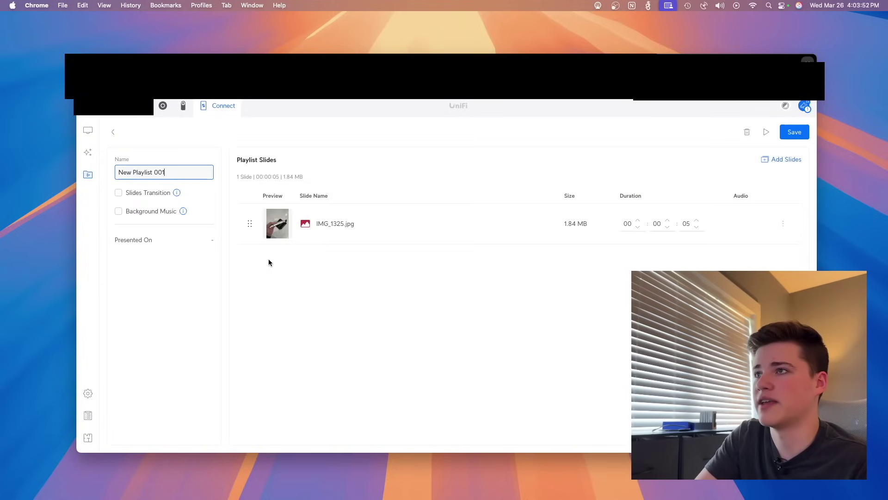
{"action": "left_click", "coordinate": [792, 159]}
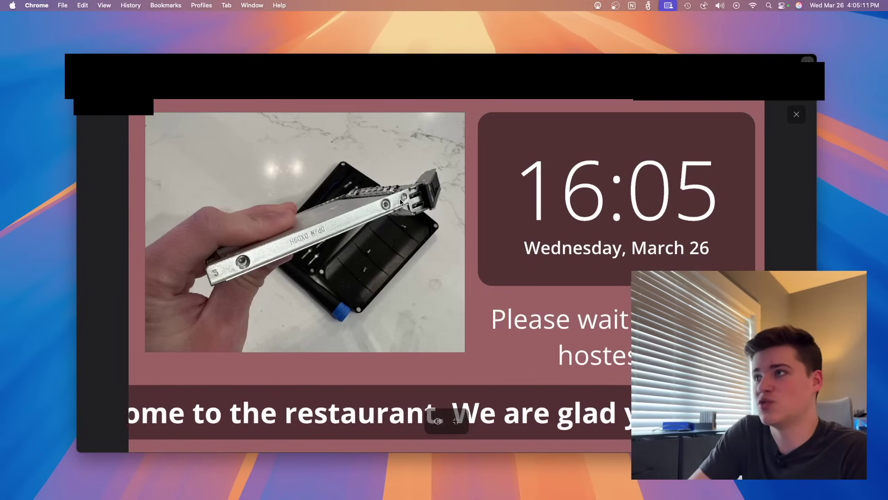
{"action": "left_click", "coordinate": [796, 114]}
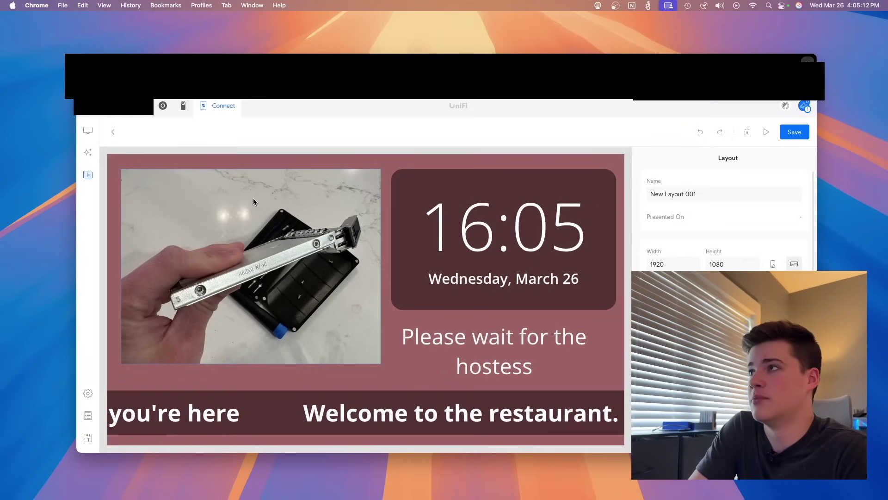
{"action": "left_click", "coordinate": [88, 175]}
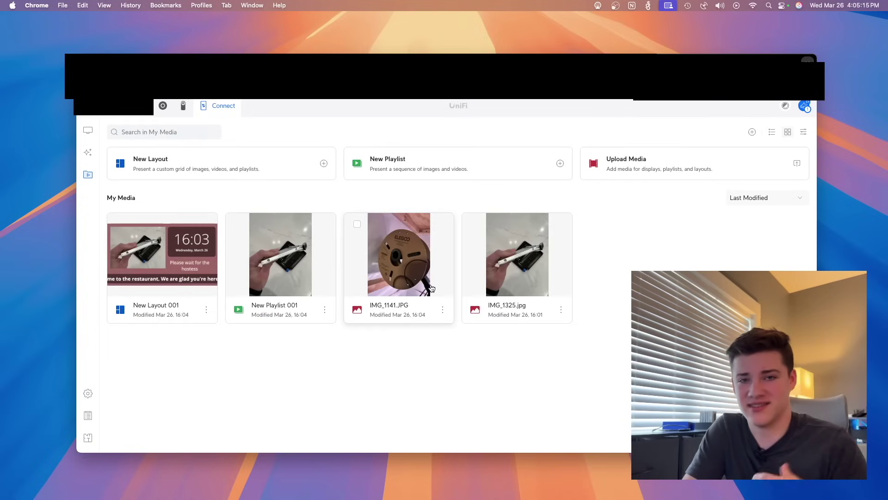
Step: View the Display Cast Lite product page in the UniFi Store, then return to UniFi Connect
{"action": "key", "text": "ctrl+Tab"}
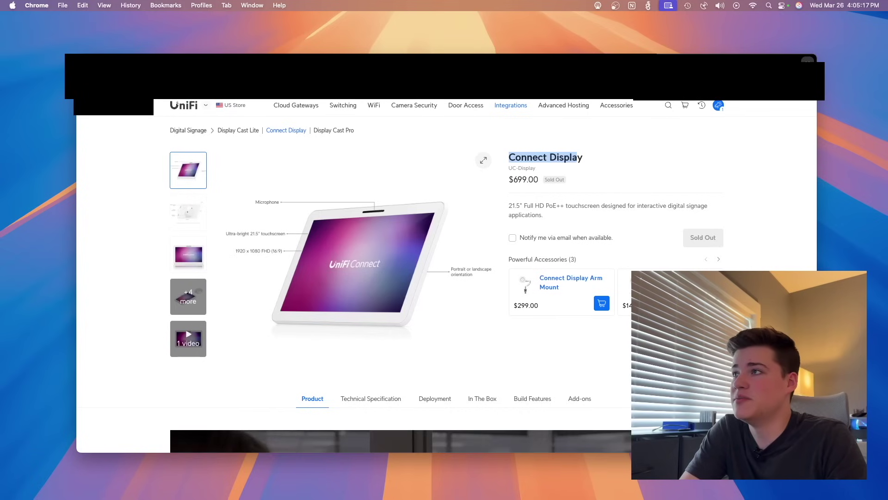
{"action": "left_click", "coordinate": [233, 132]}
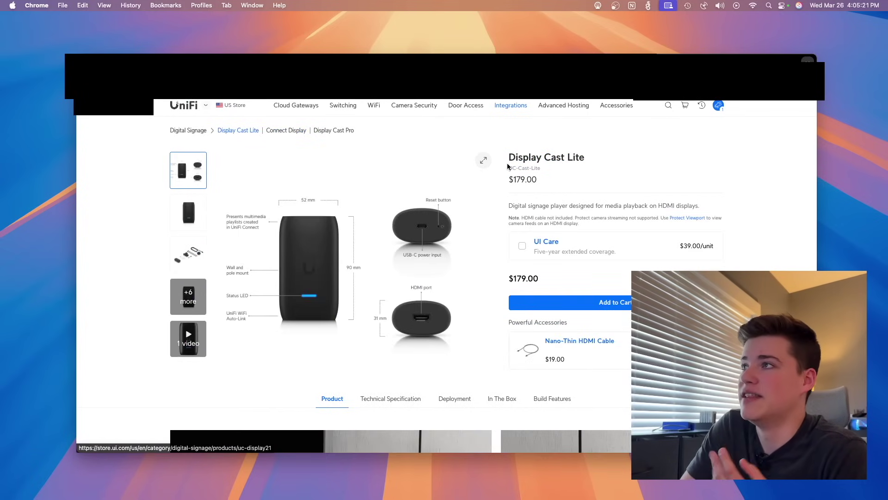
{"action": "left_click_drag", "start_coordinate": [523, 158], "coordinate": [636, 160]}
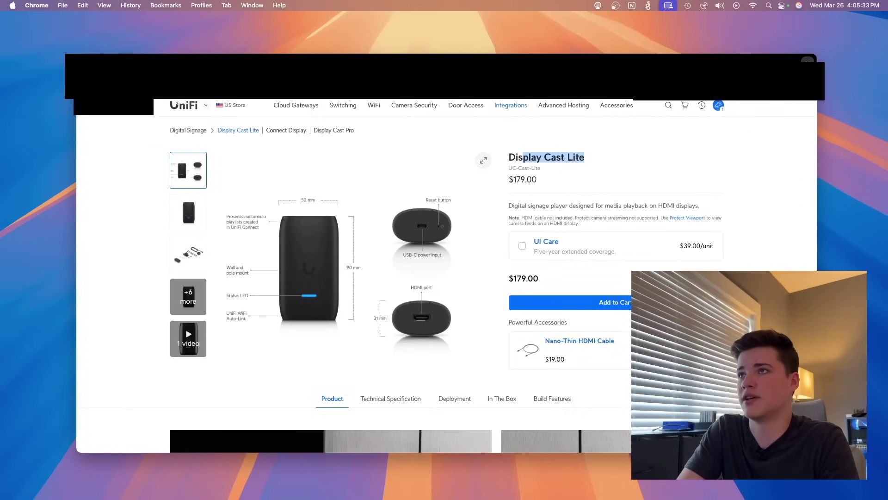
{"action": "key", "text": "ctrl+Tab"}
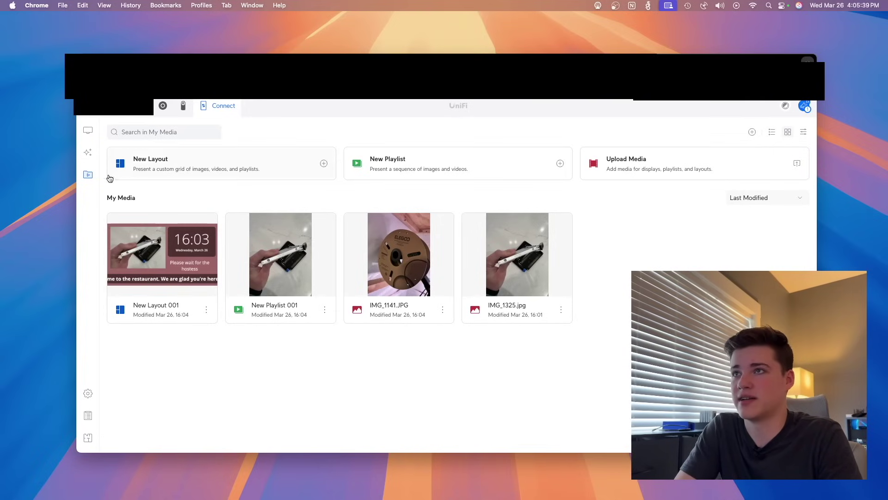
Step: Confirm the UC Cast display shows the restaurant layout, then open the Display Cast Pro store page
{"action": "left_click", "coordinate": [88, 153]}
{"action": "left_click", "coordinate": [88, 130]}
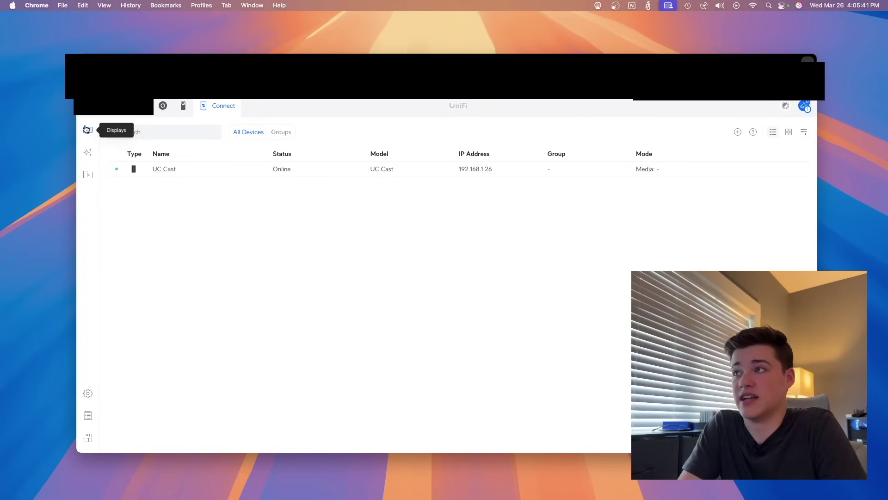
{"action": "left_click", "coordinate": [181, 172]}
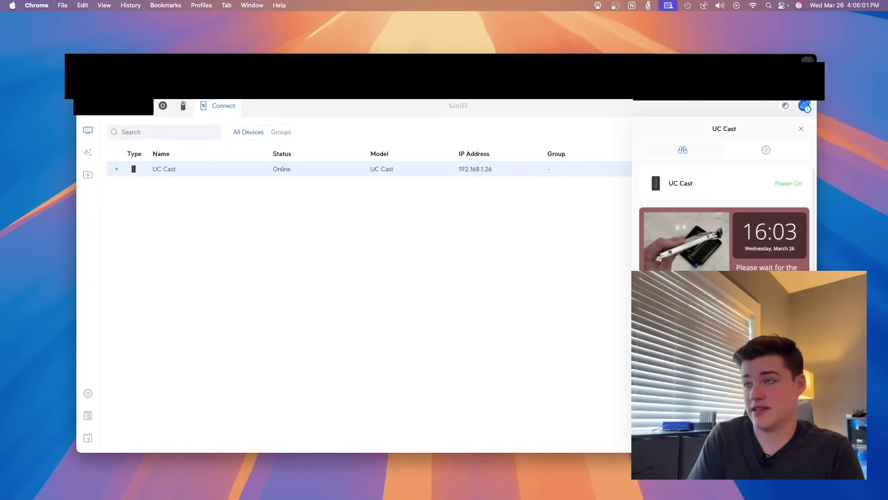
{"action": "key", "text": "ctrl+Tab"}
{"action": "left_click", "coordinate": [334, 130]}
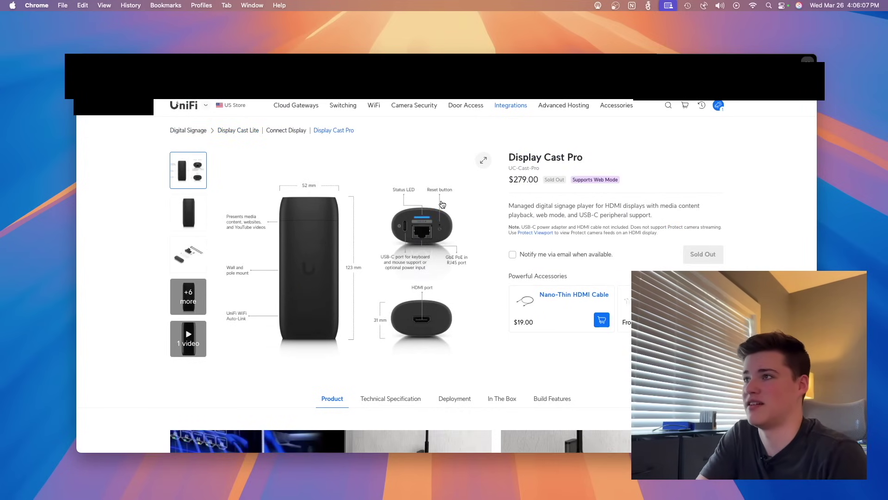
Step: Scroll the Display Cast Pro page down to its lifestyle photos and accessories
{"action": "scroll", "coordinate": [215, 257], "scroll_direction": "down", "scroll_amount": 4}
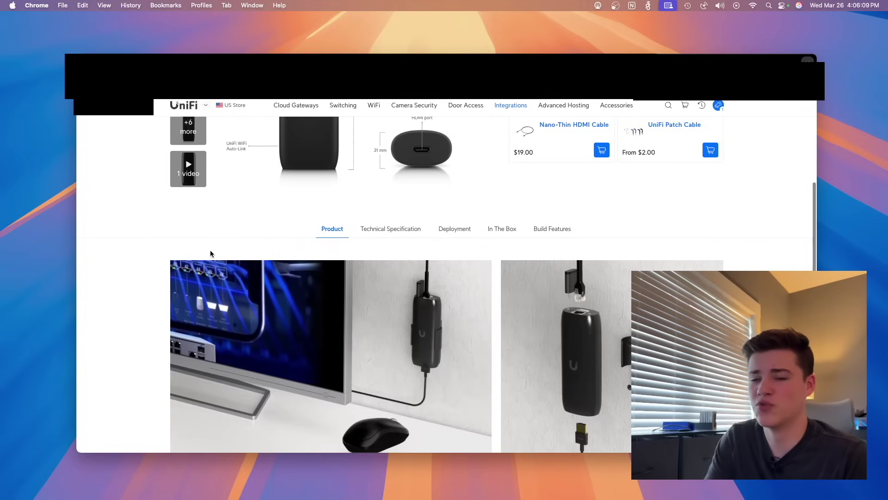